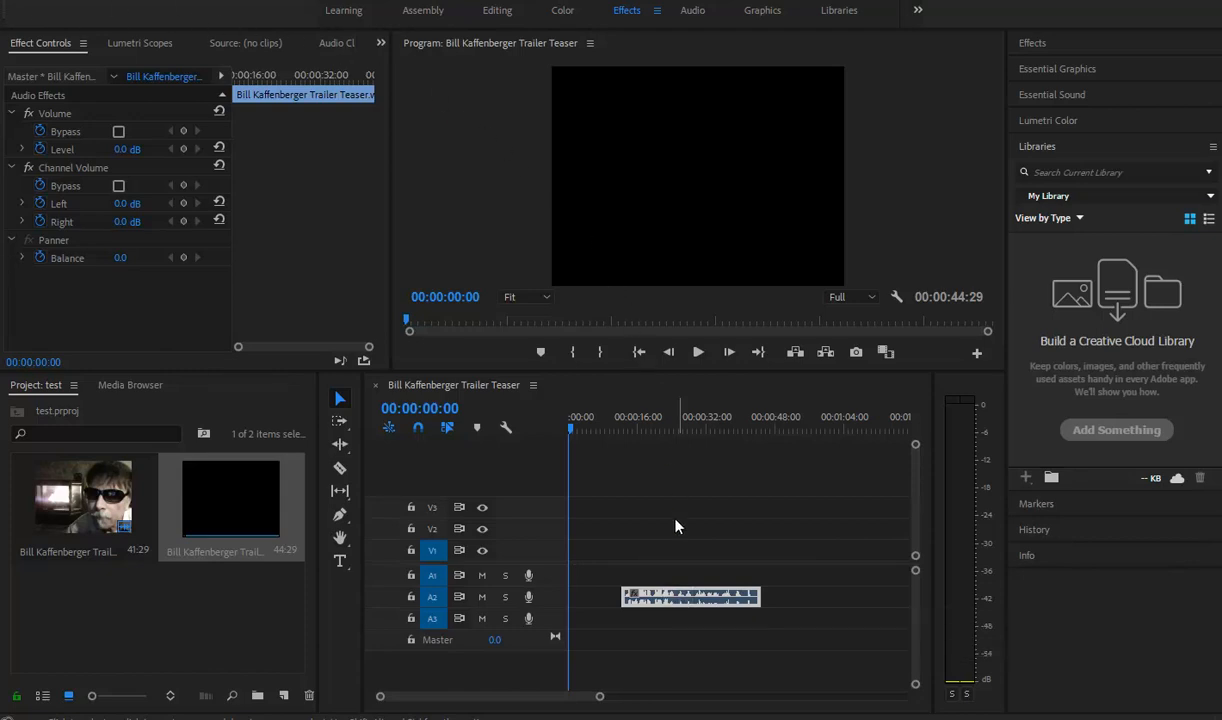
Step: Lower the gain of the audio clip on A2 by applying a negative Adjust Gain value
right_click(680, 602)
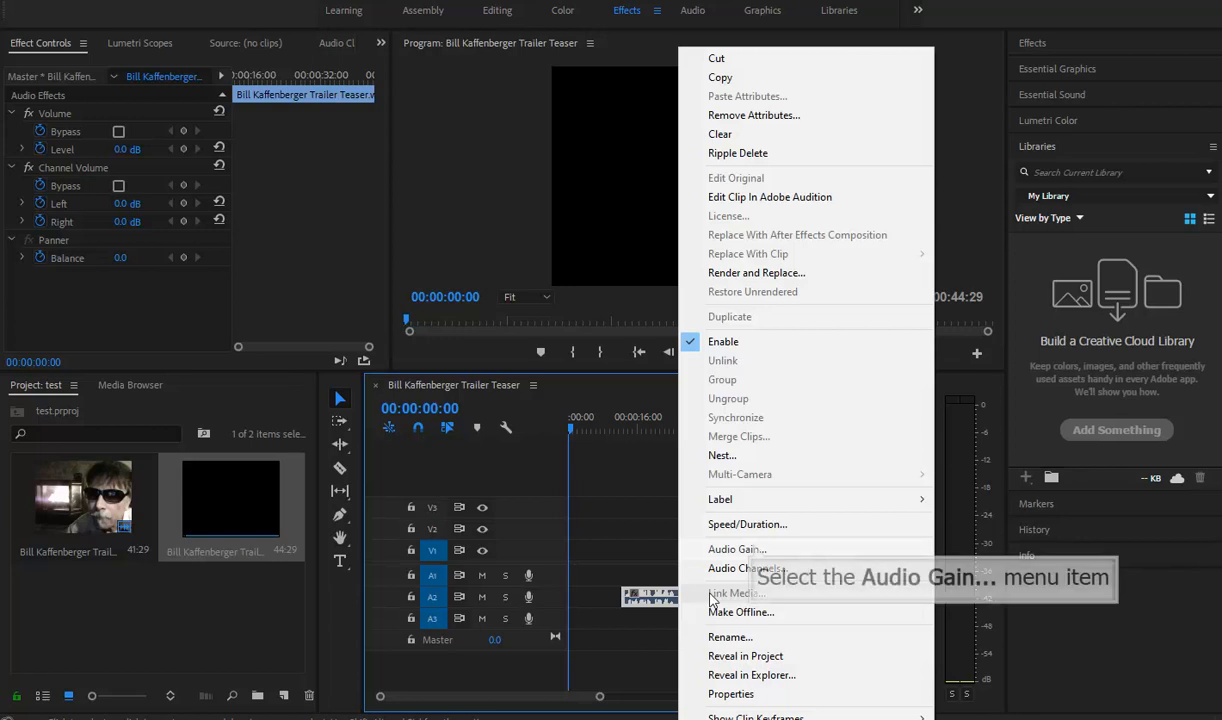
left_click(756, 551)
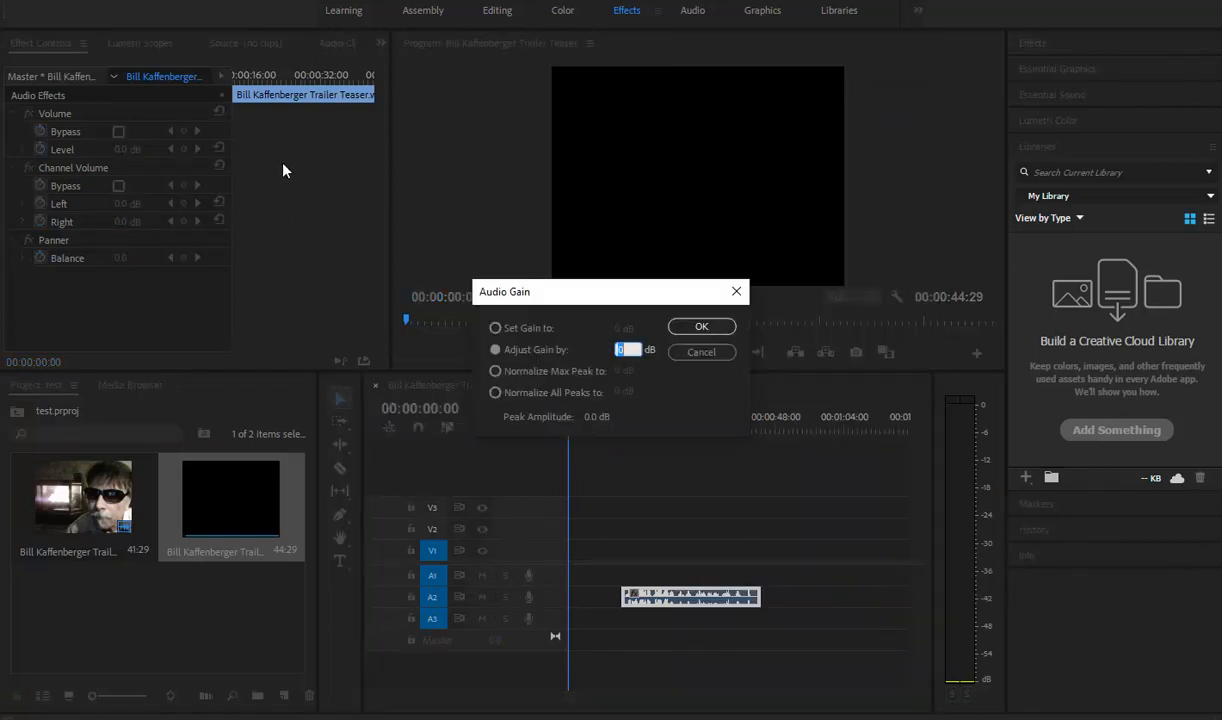
type("-")
key("Return")
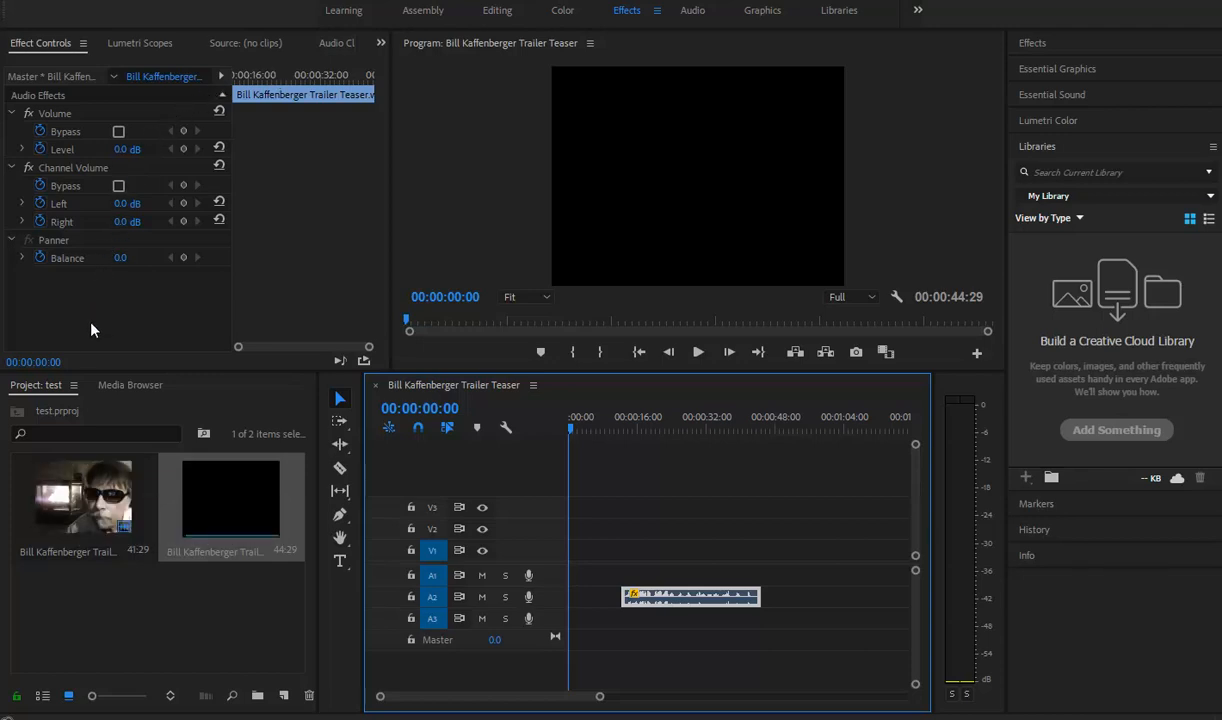
Step: Place the original trailer teaser clip on V2 and A1 at about 8 seconds, and align the A2 audio's start with it
left_click(84, 492)
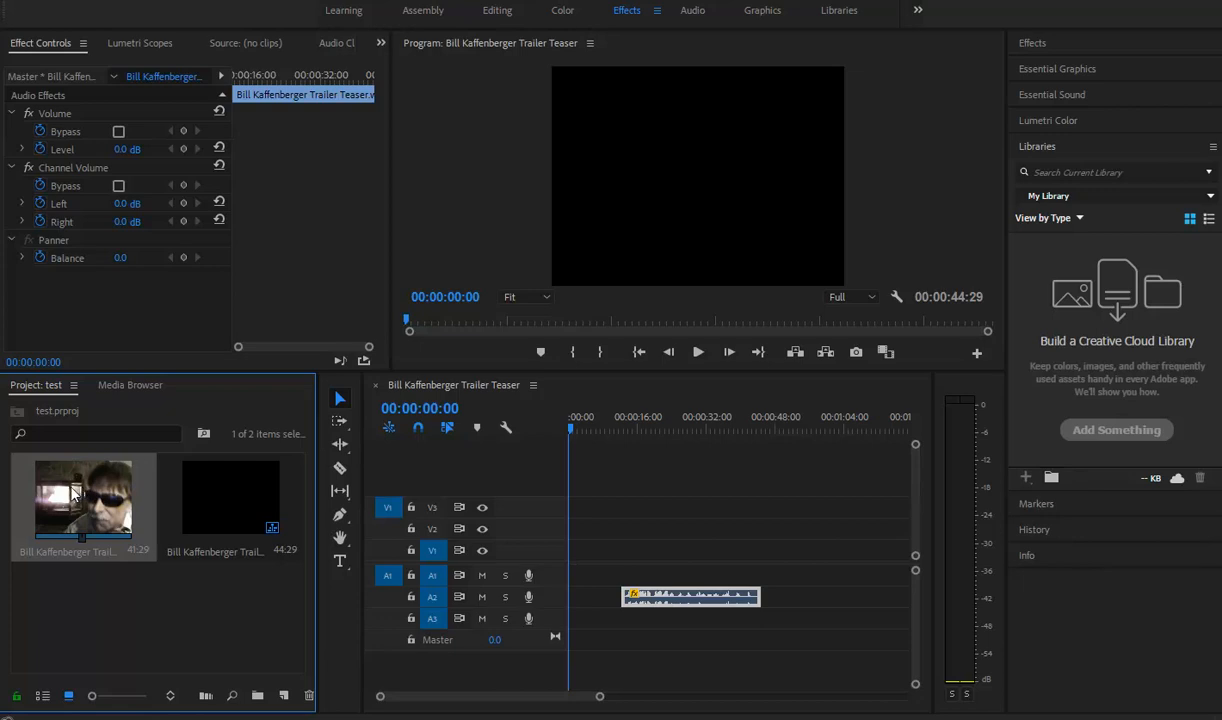
left_click_drag(65, 497, 605, 538)
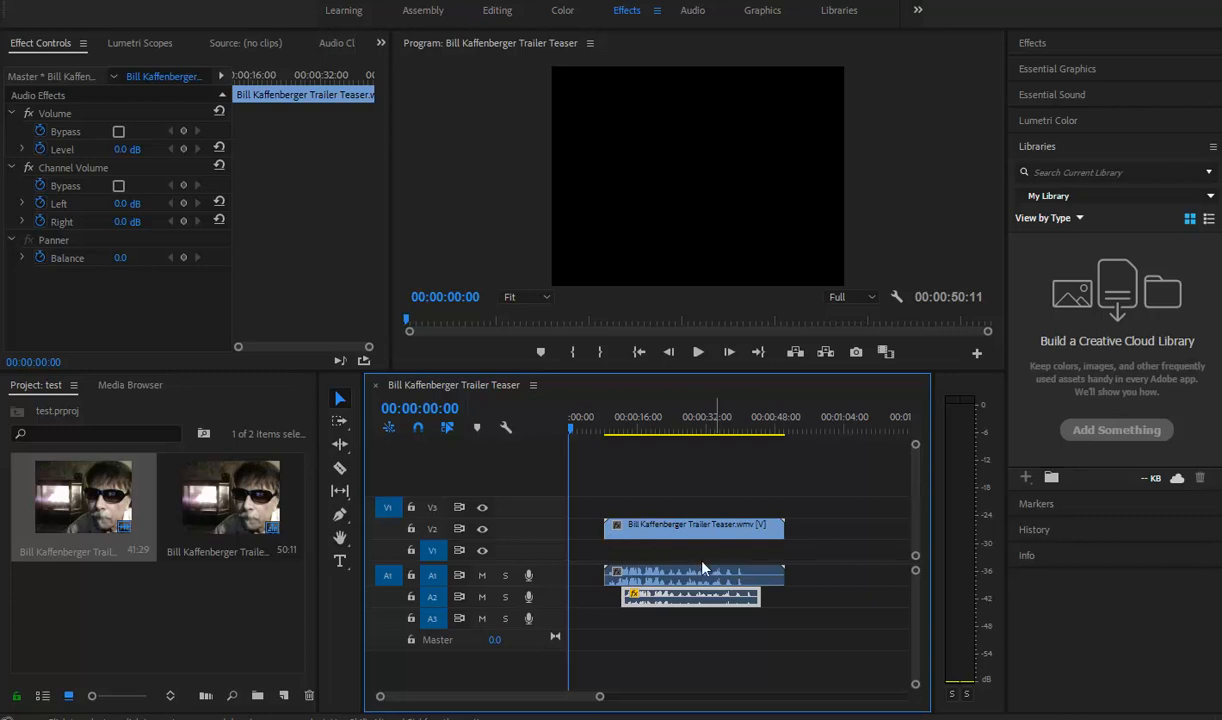
left_click_drag(716, 604, 695, 602)
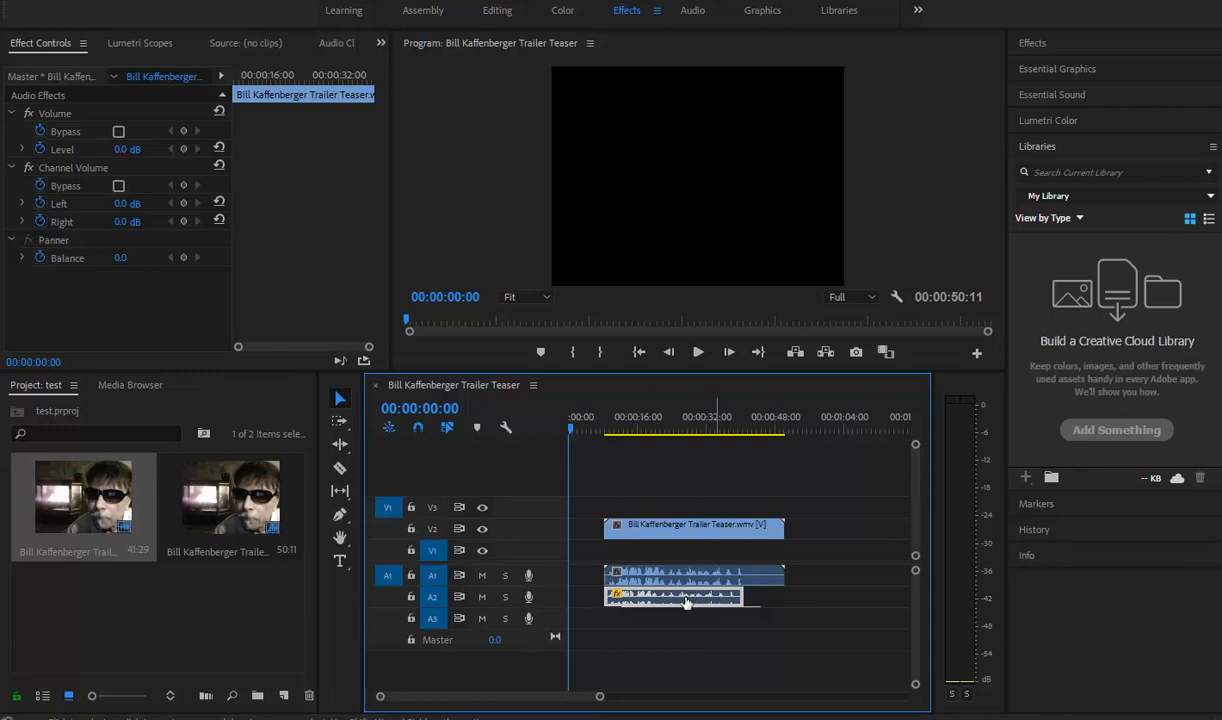
Step: Shift the A2 audio clip later to start at about 00:00:10:01, roughly matching its waveform to the A1 waveform
left_click_drag(600, 700, 541, 704)
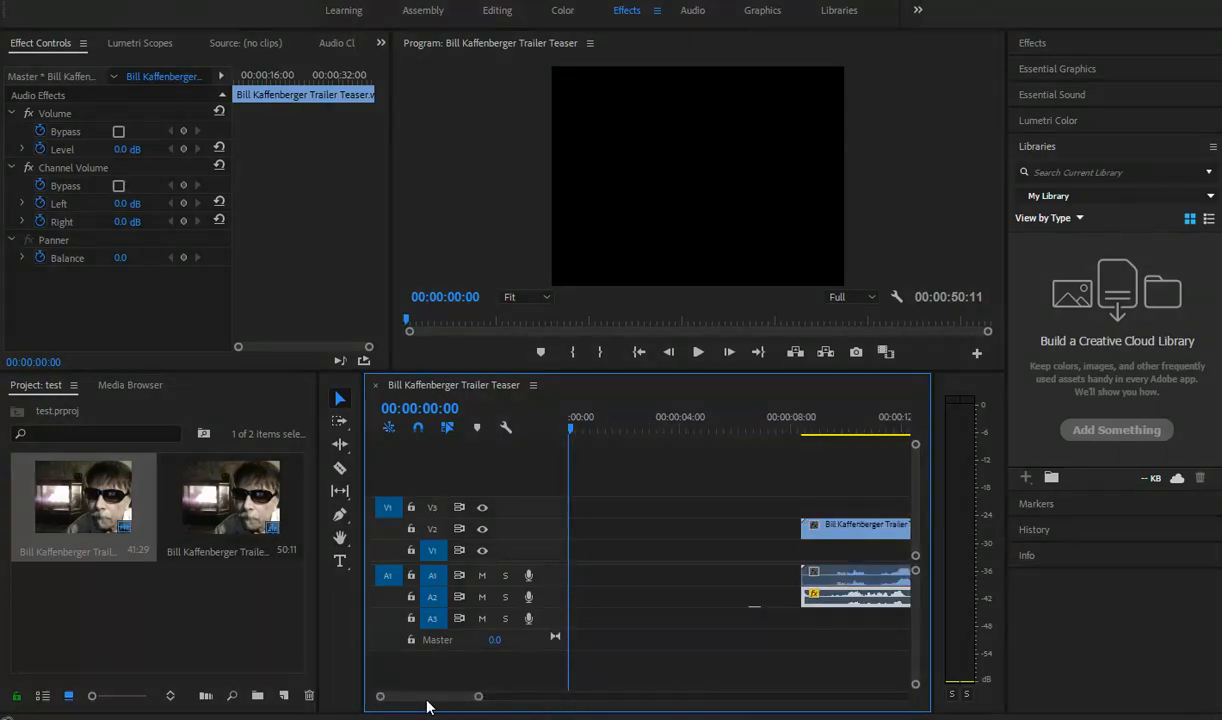
left_click_drag(423, 706, 428, 706)
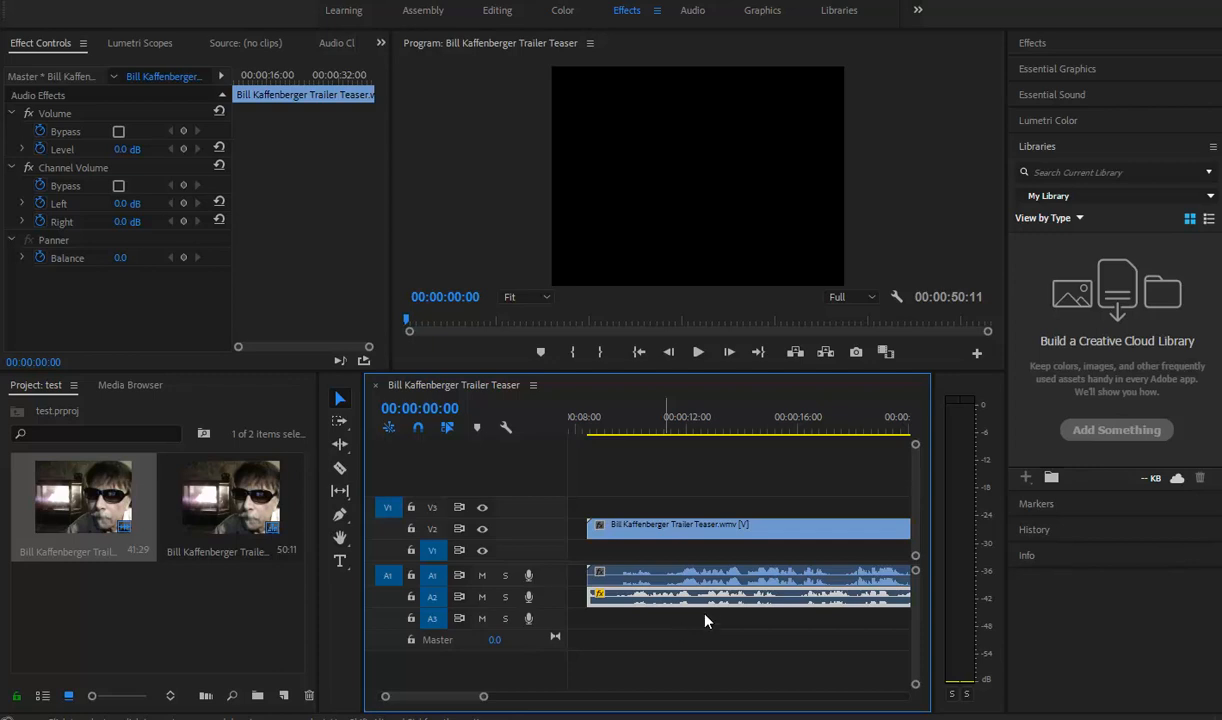
left_click(760, 435)
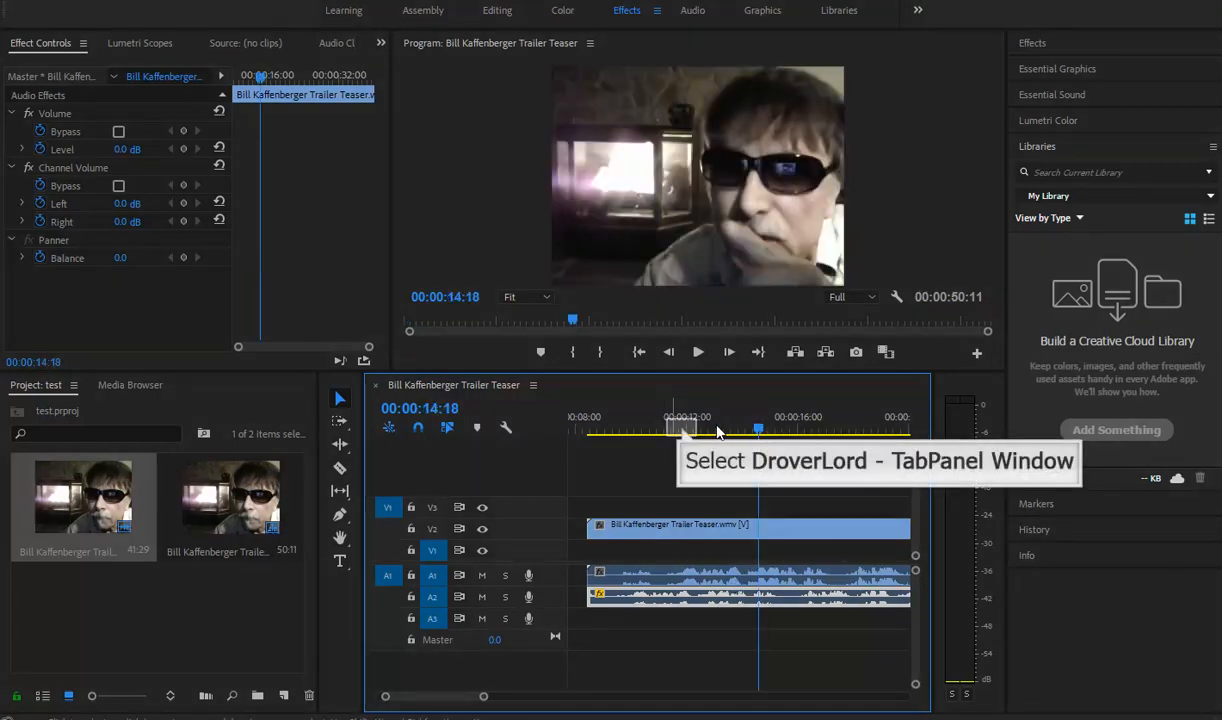
left_click(681, 432)
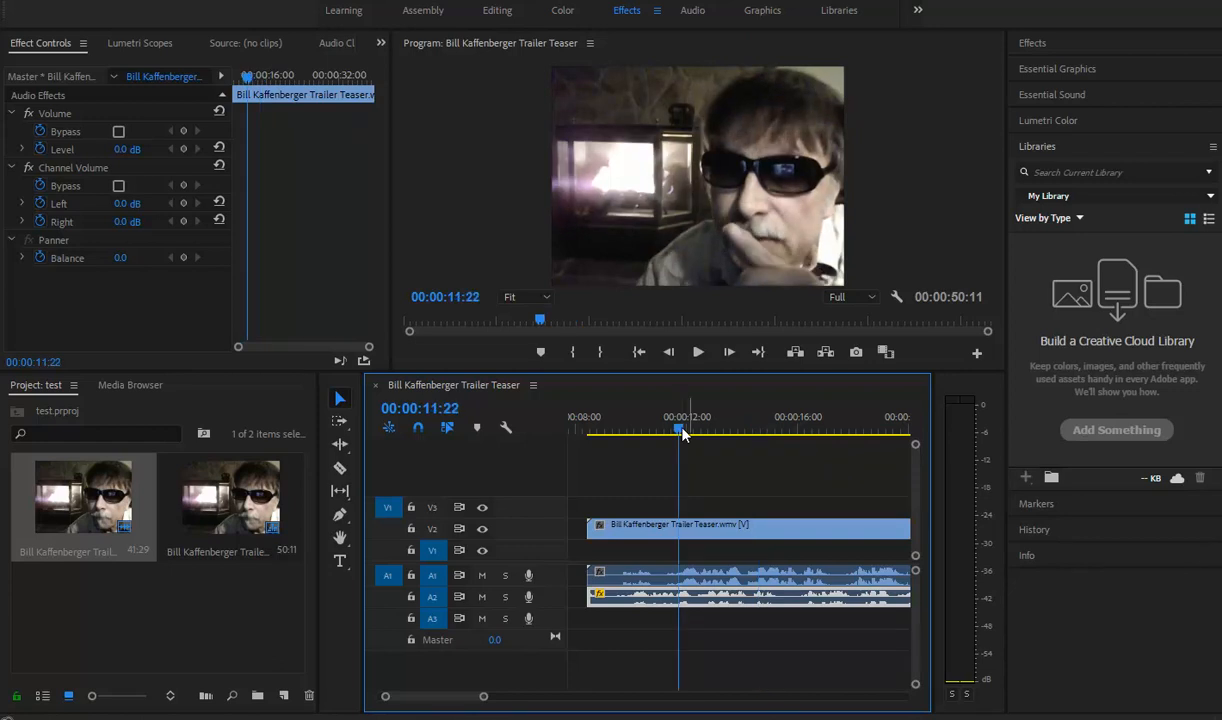
left_click(876, 416)
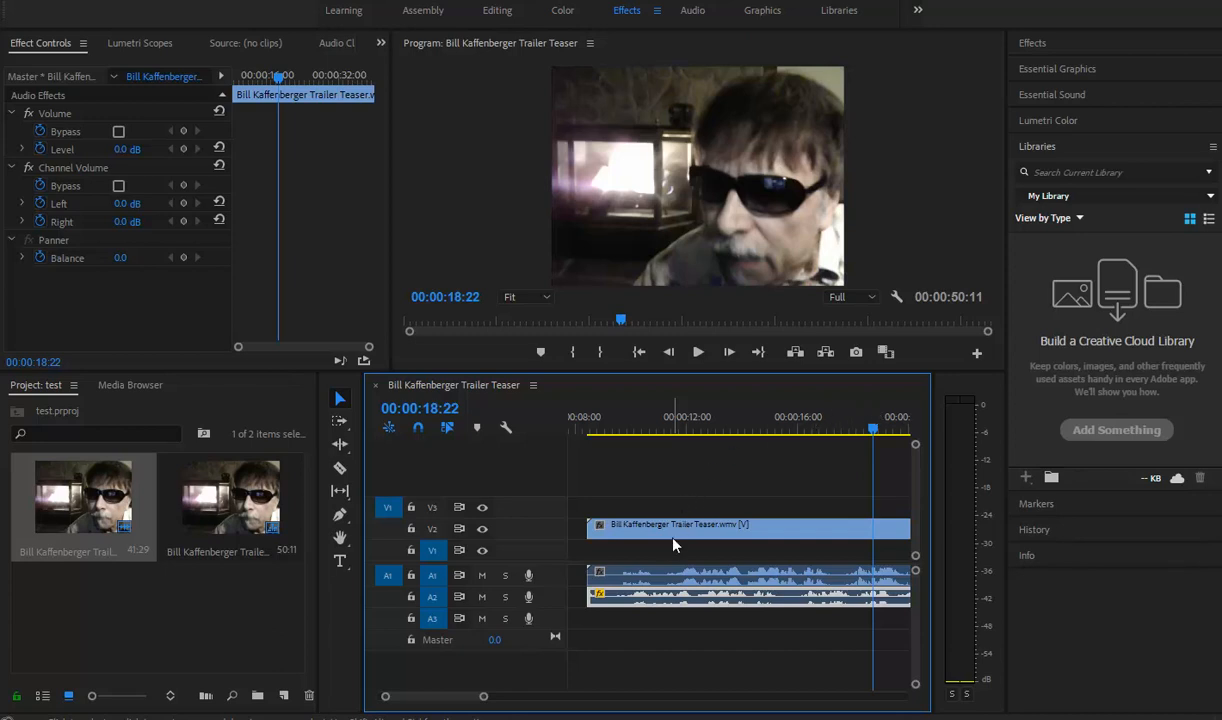
mouse_move(668, 602)
left_mouse_down()
mouse_move(683, 608)
mouse_move(655, 585)
left_mouse_up()
left_click_drag(762, 600, 792, 604)
mouse_move(673, 599)
left_mouse_down()
mouse_move(684, 600)
mouse_move(675, 592)
left_mouse_up()
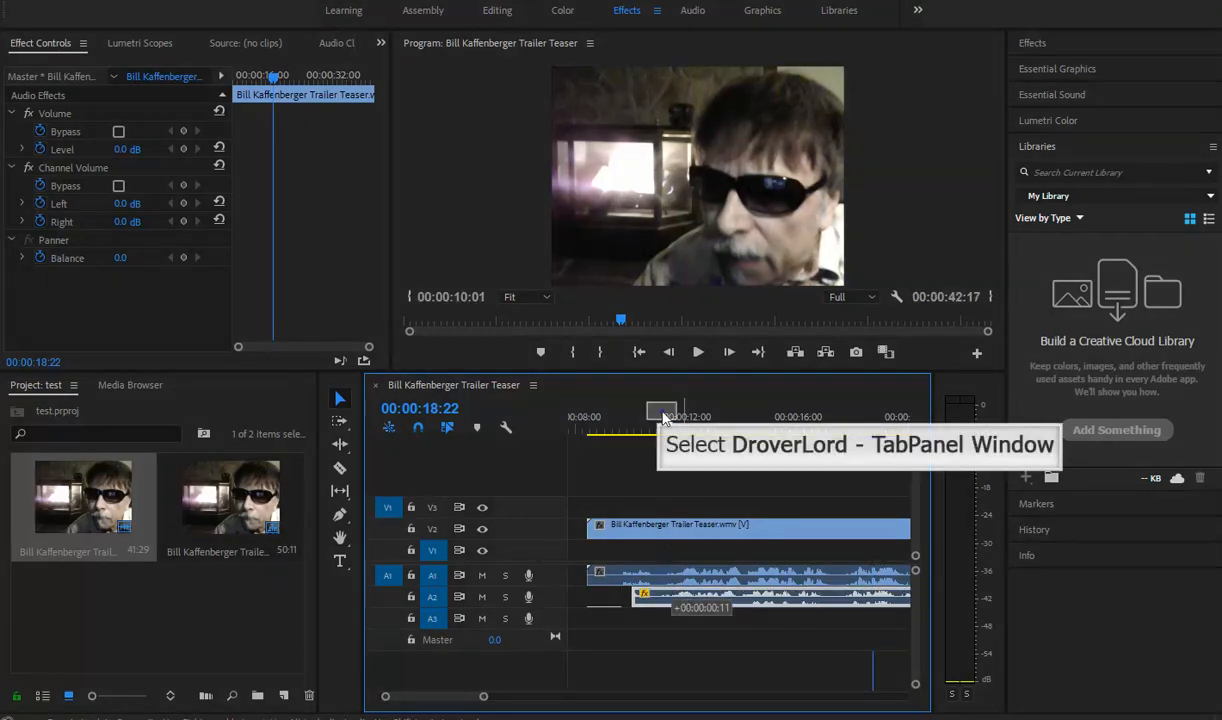
Step: Play the sequence from about 00:00:11:00 to check the sync between the two audio tracks
left_click(698, 352)
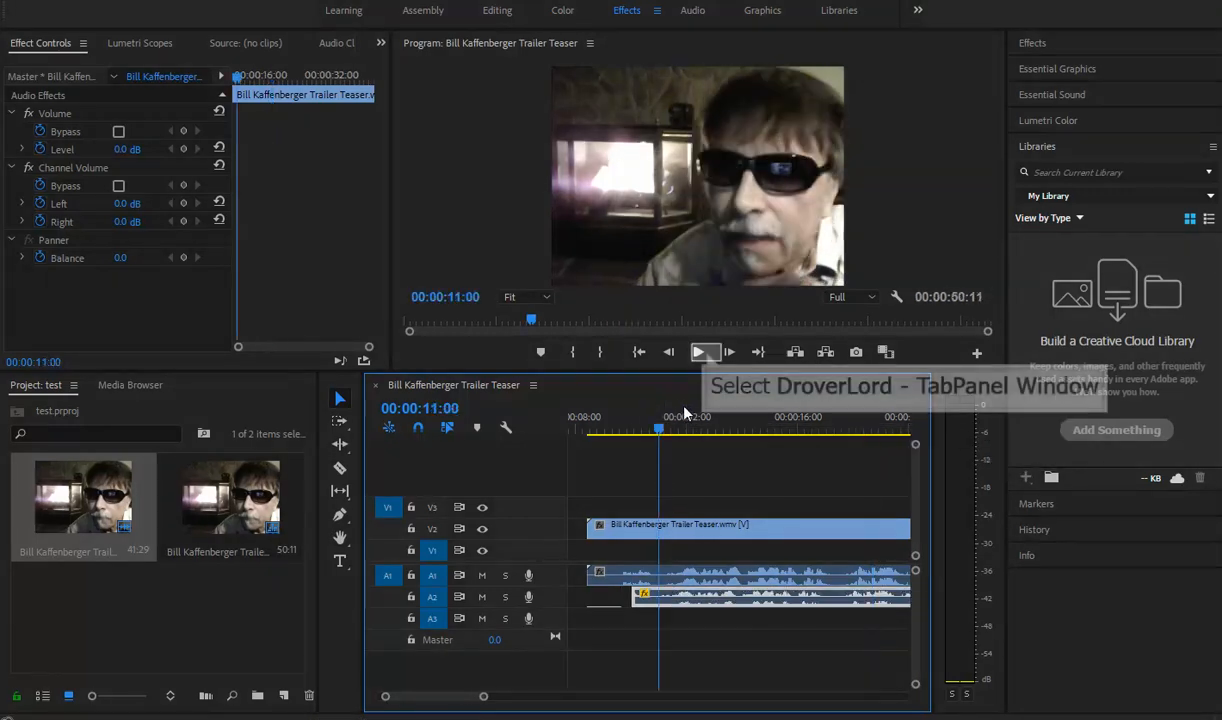
left_click(703, 354)
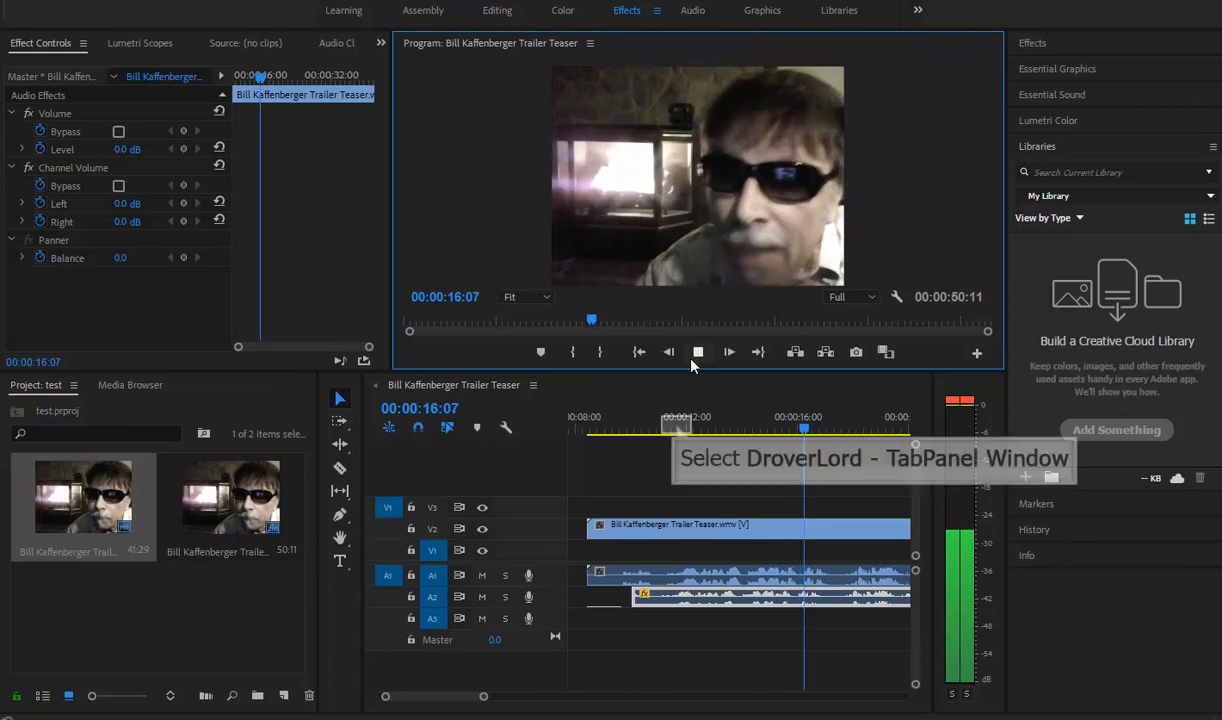
left_click(673, 428)
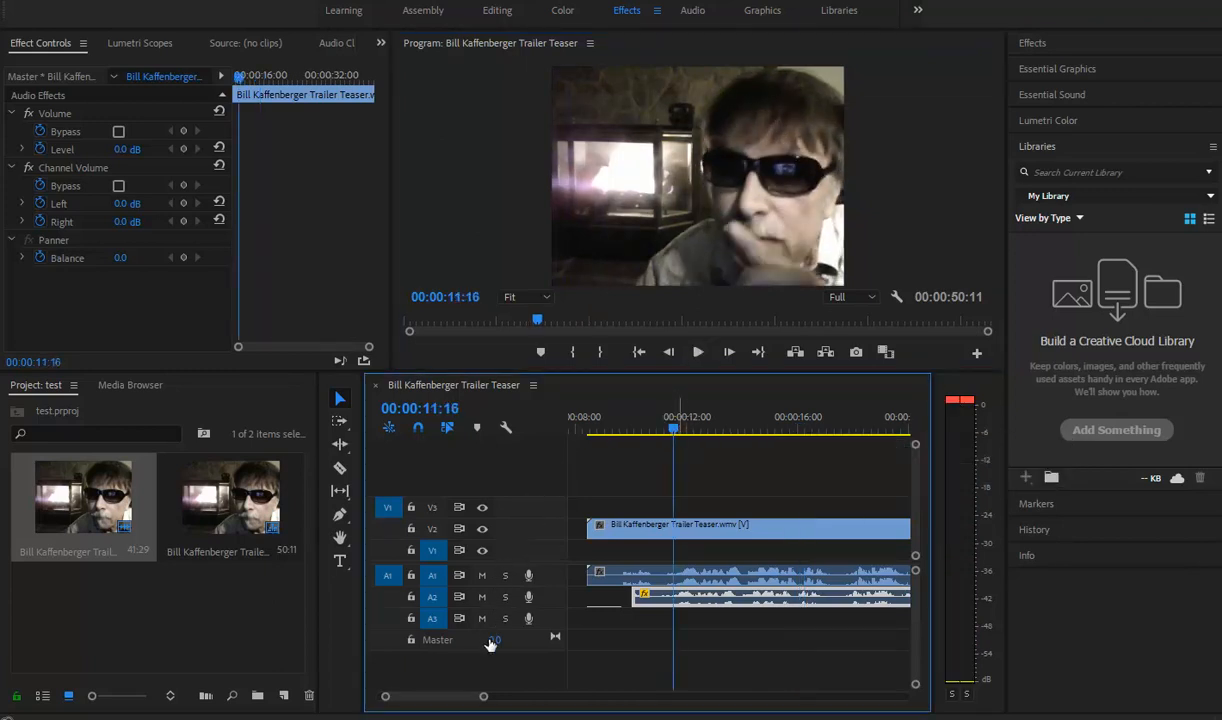
Step: Fine-tune the A2 audio clip's position to start at about 00:00:10:07, closer to the A1 waveform
left_click_drag(486, 698, 452, 700)
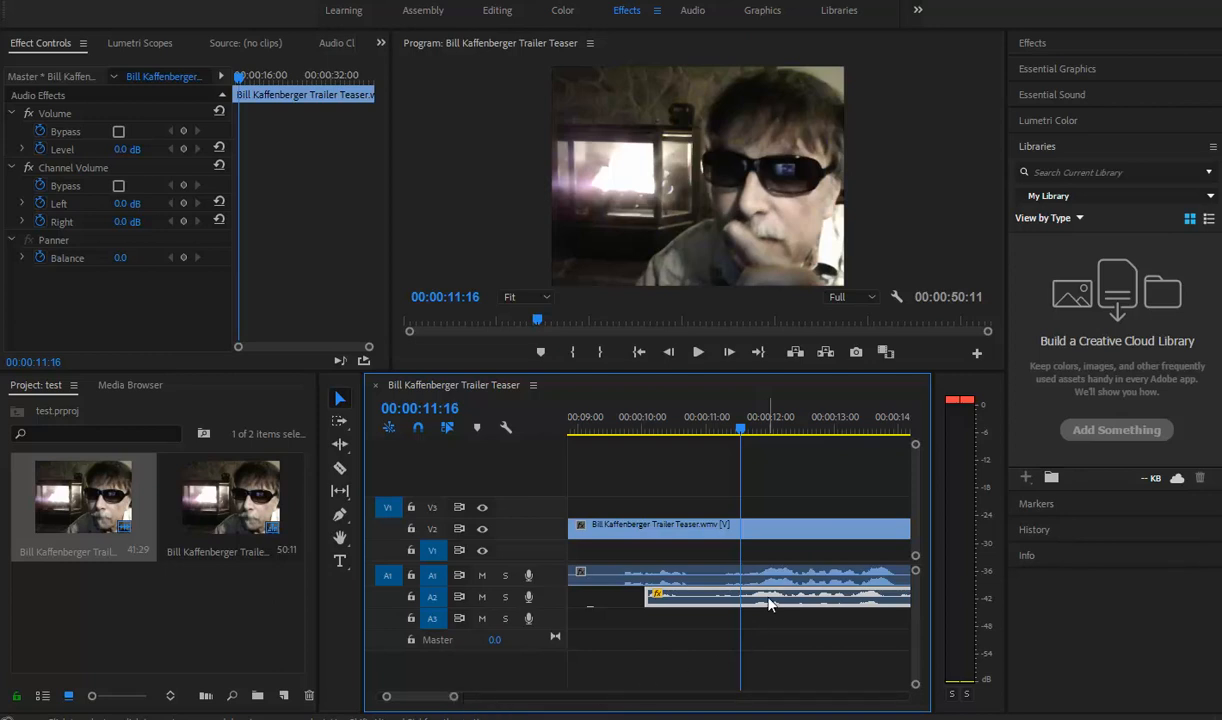
left_click_drag(770, 603, 780, 598)
left_click_drag(454, 699, 440, 697)
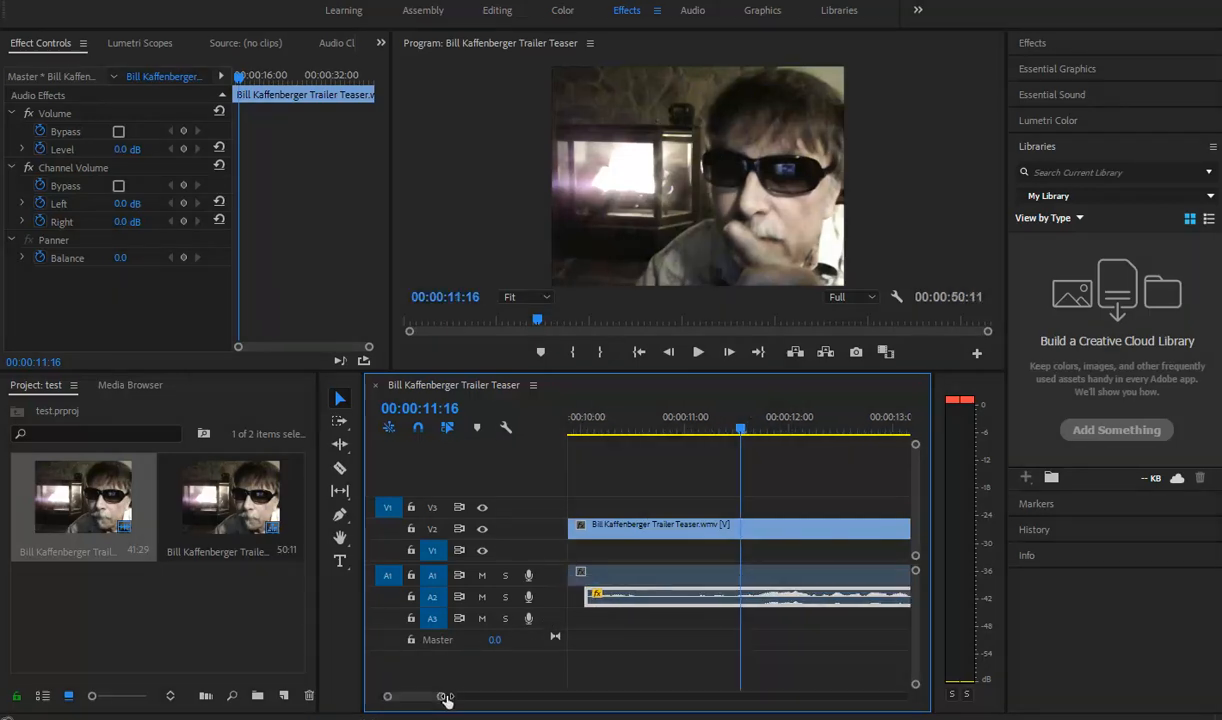
left_click_drag(778, 600, 789, 602)
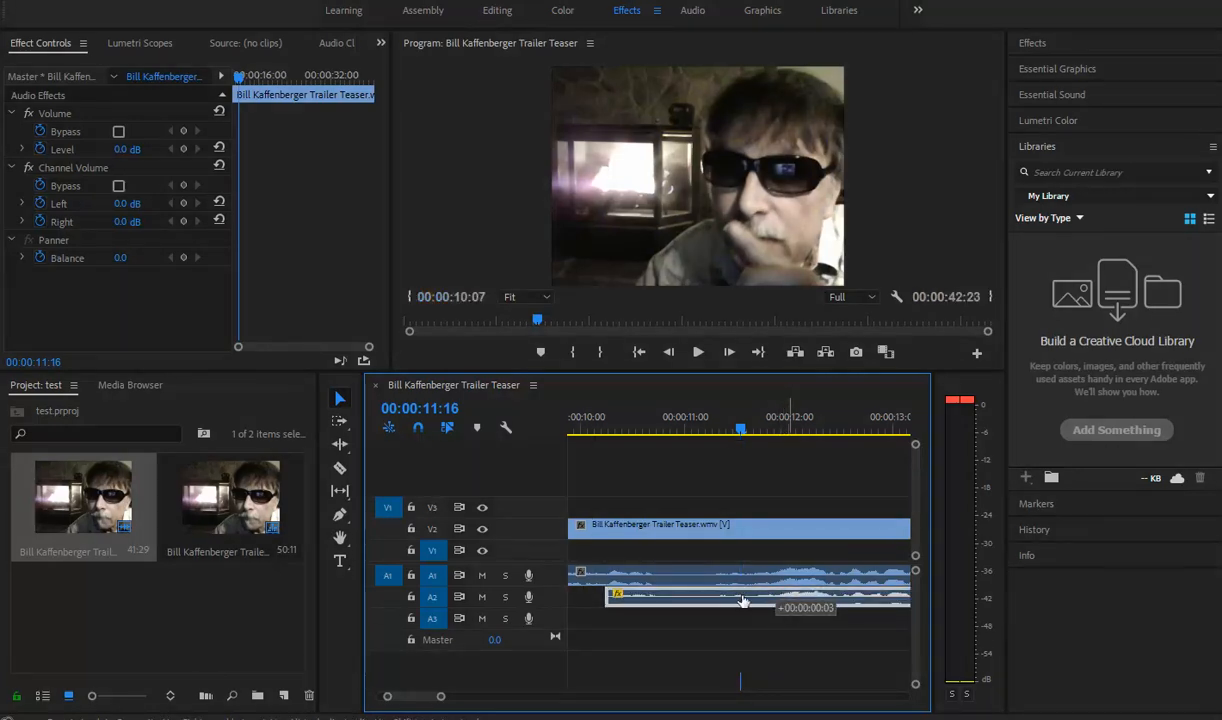
Step: Nudge the A2 audio clip slightly earlier to match the A1 waveform peaks, and play the sequence to check the sync
left_click_drag(440, 699, 424, 698)
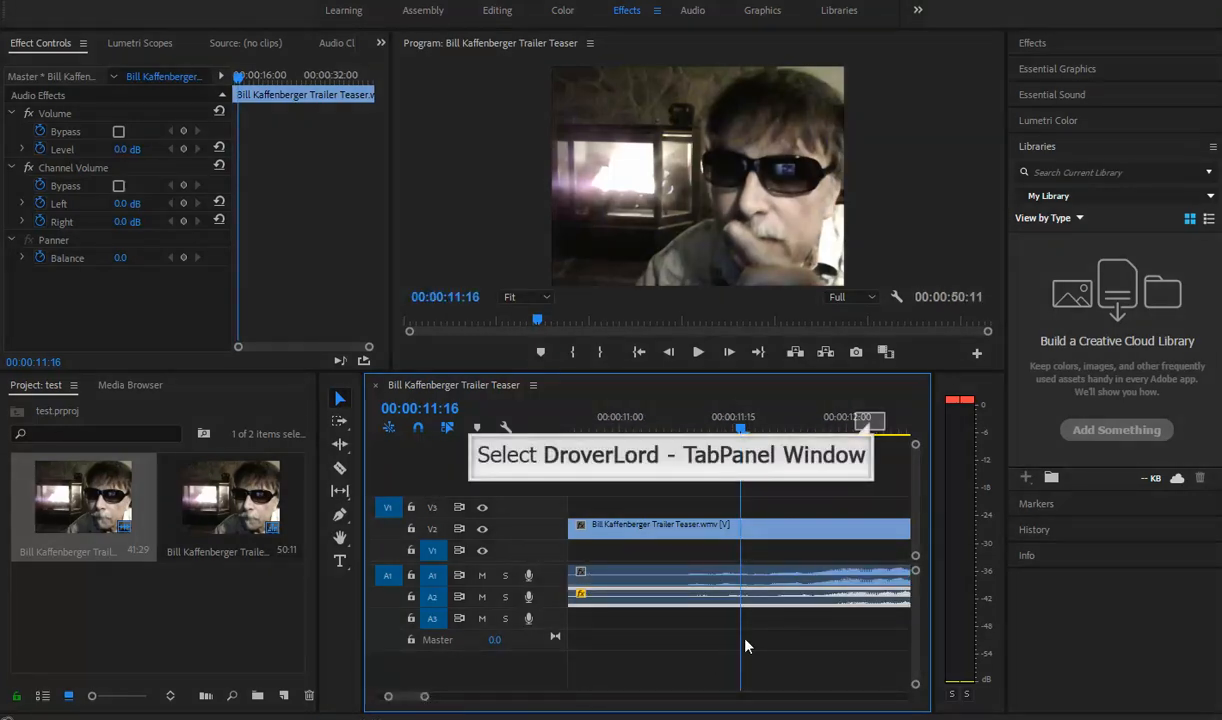
left_click(871, 424)
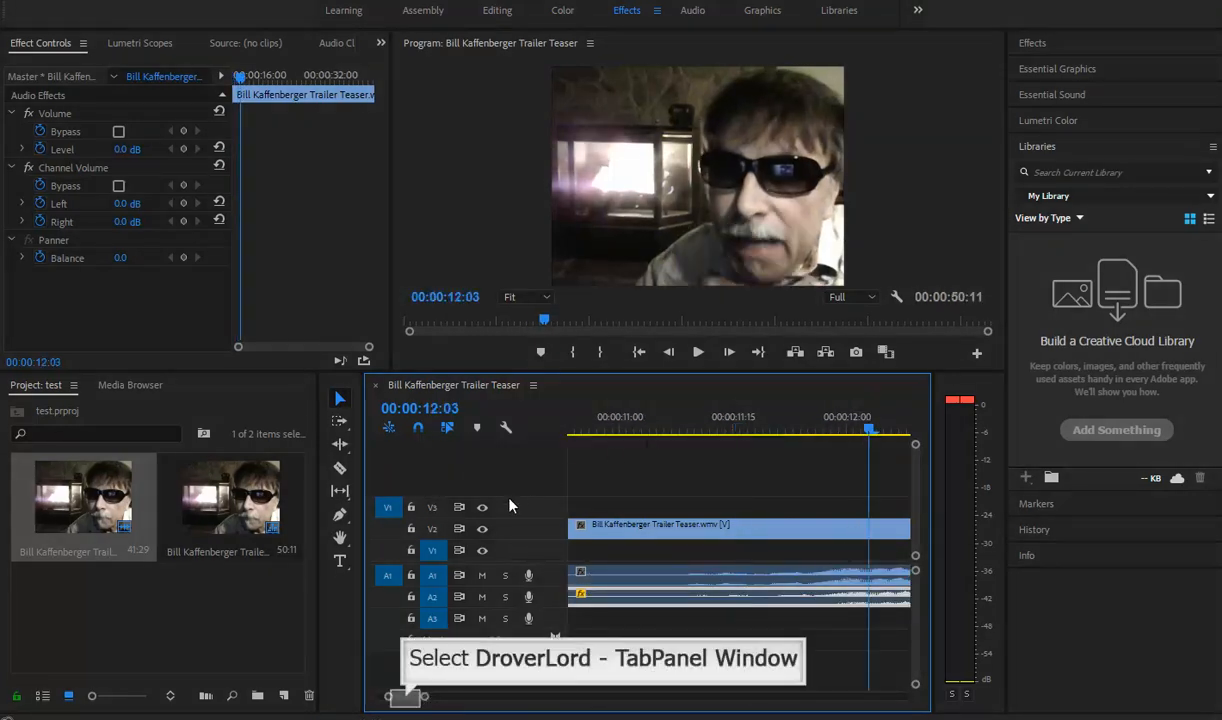
left_click_drag(403, 699, 405, 700)
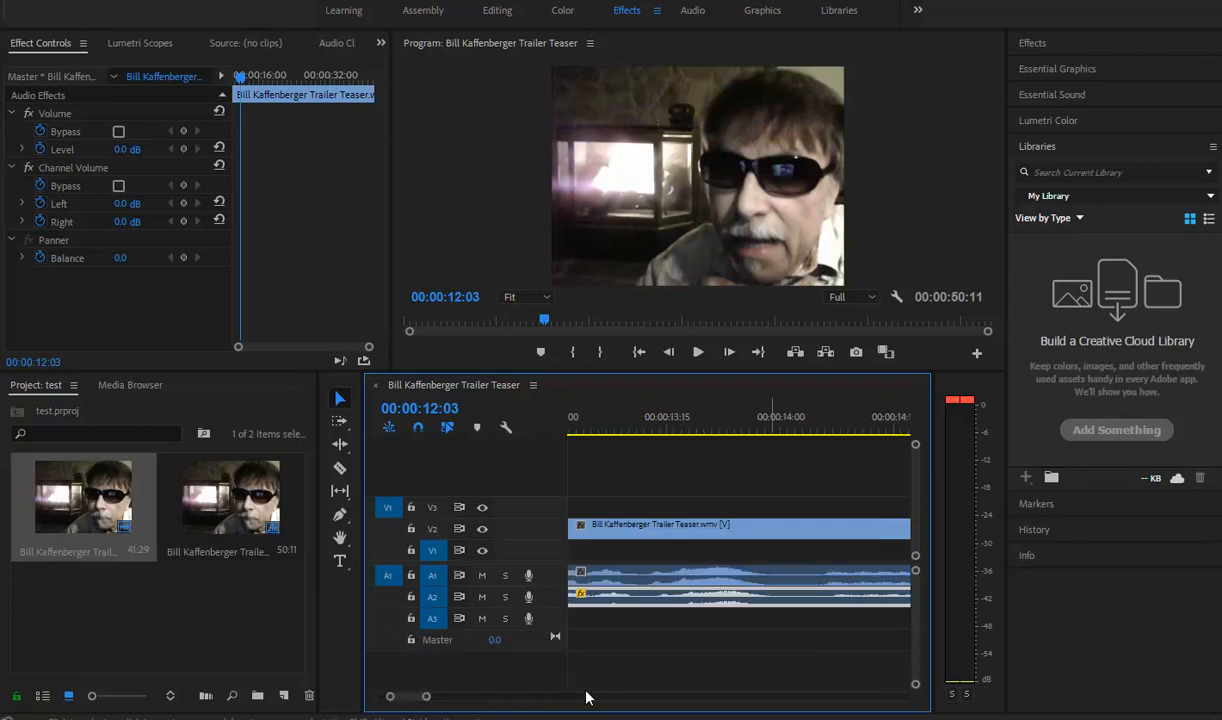
left_click_drag(771, 602, 760, 607)
left_click(698, 352)
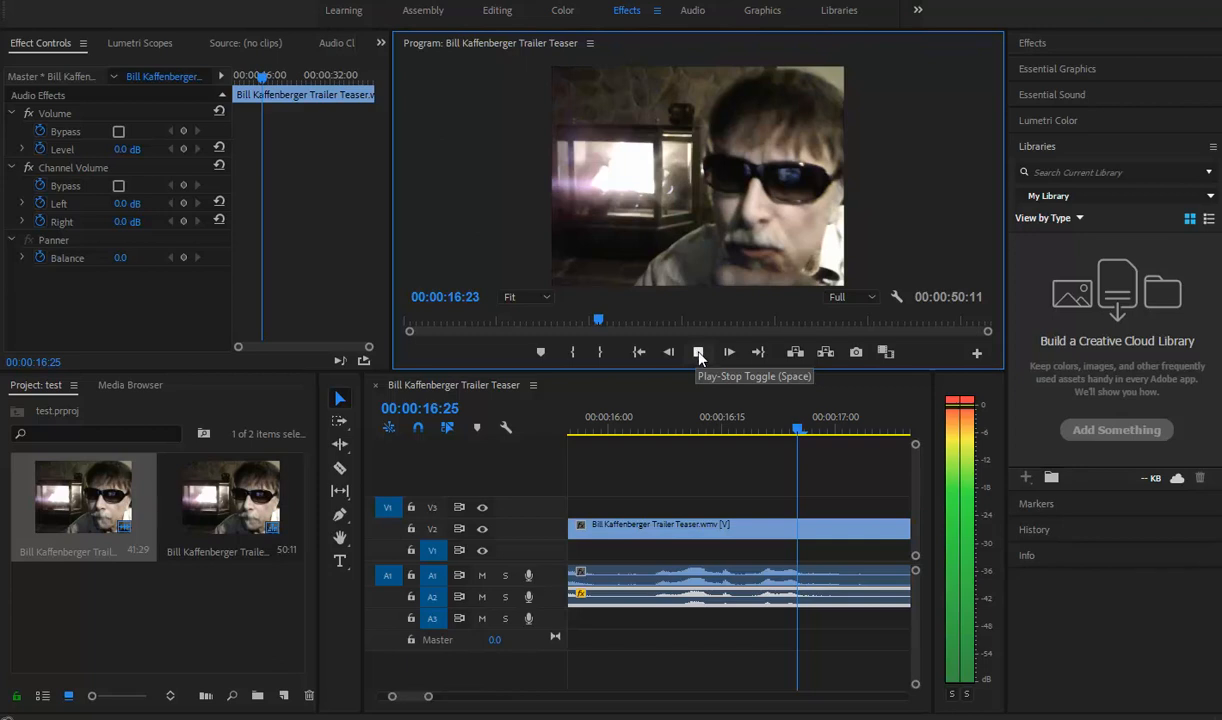
left_click(699, 353)
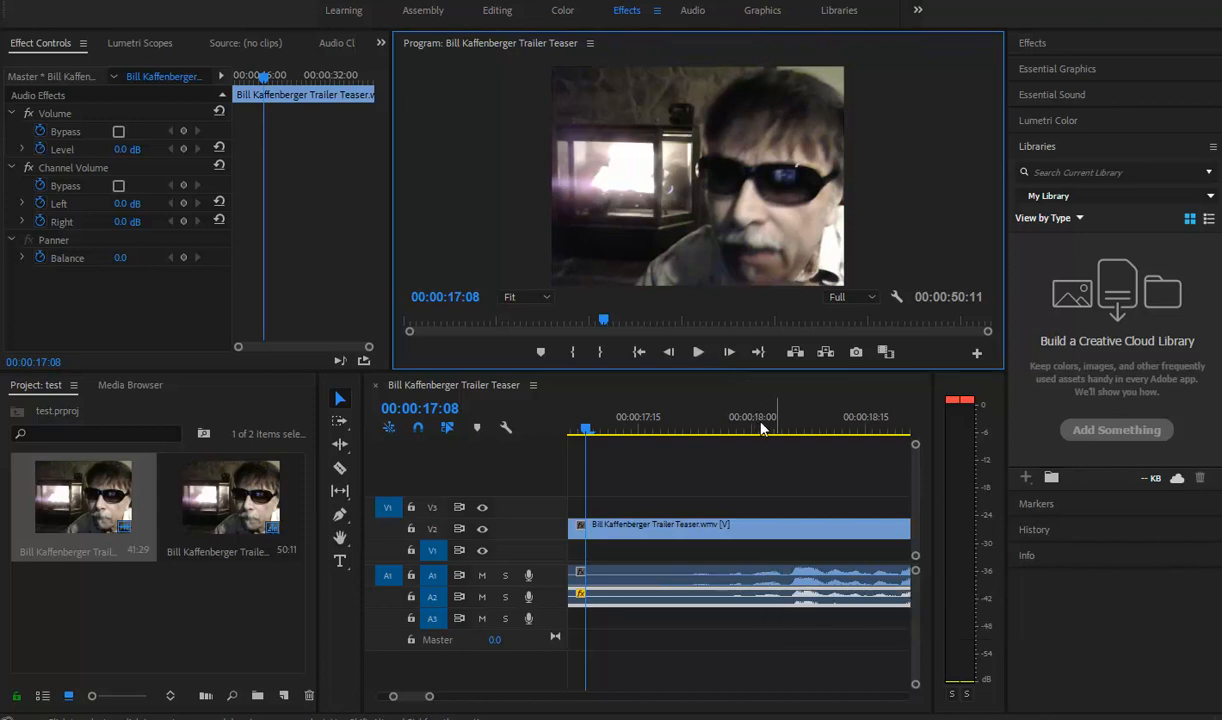
Step: Unlink the V2 video clip from its original audio and delete that audio from A1
right_click(771, 577)
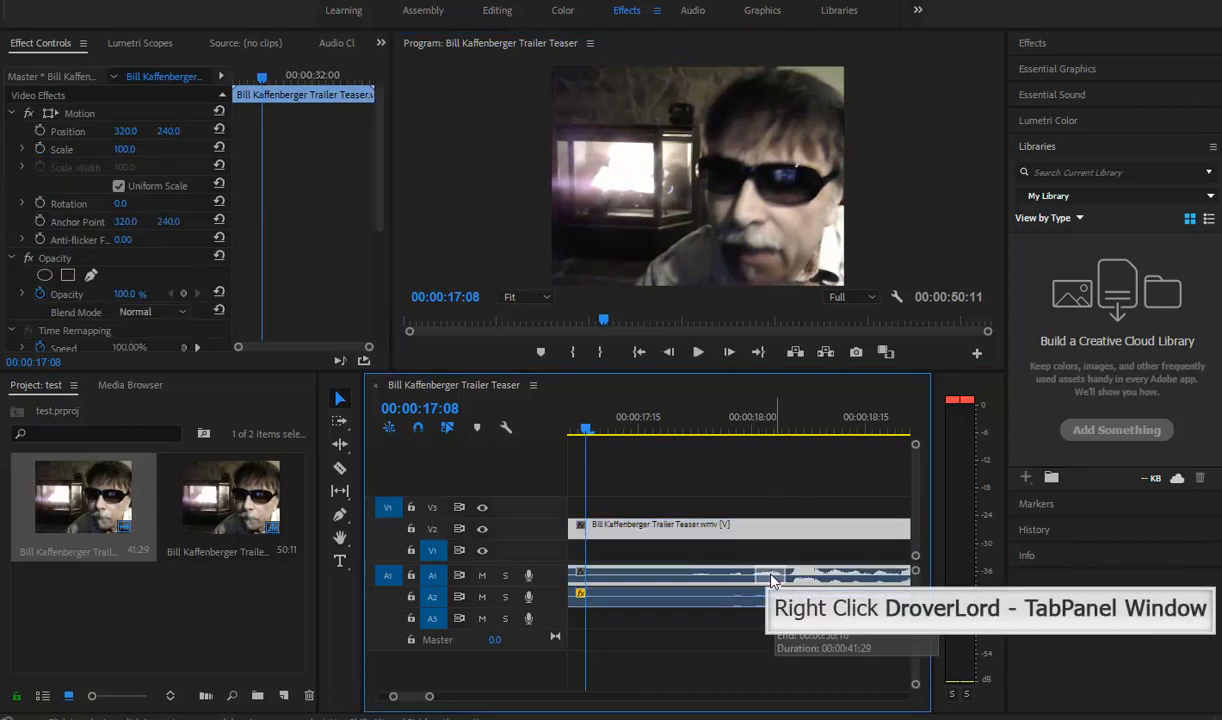
right_click(771, 580)
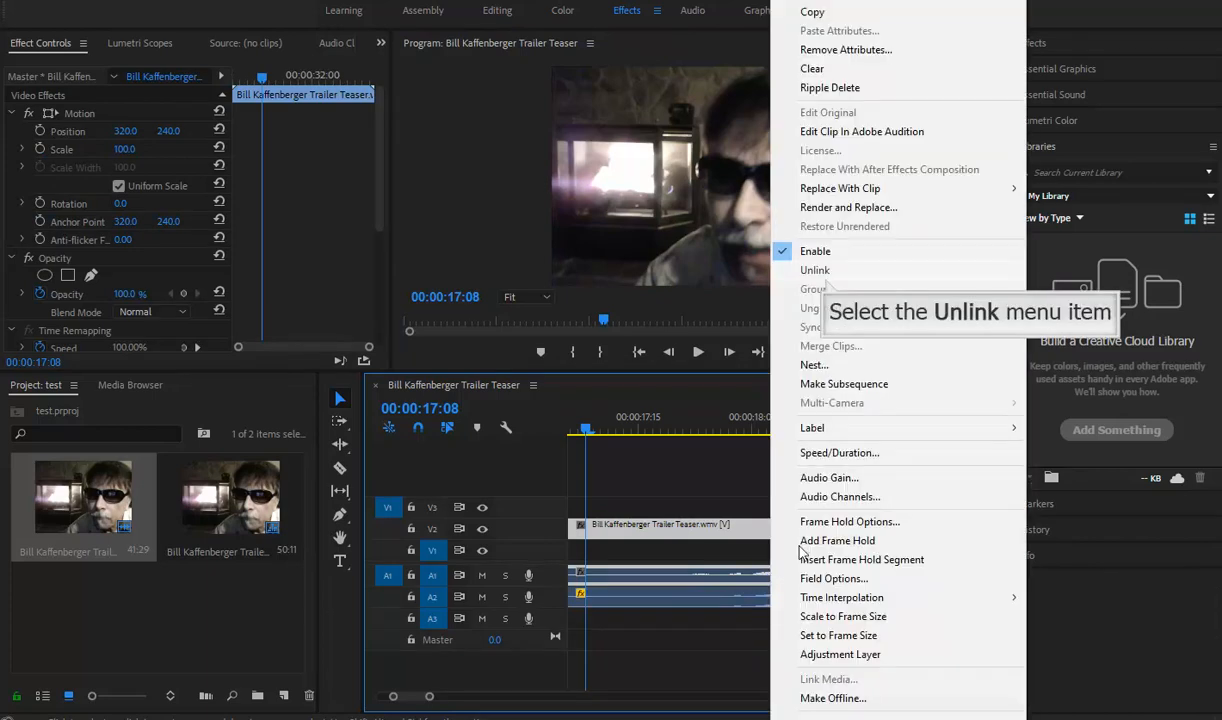
left_click(815, 270)
left_click(737, 581)
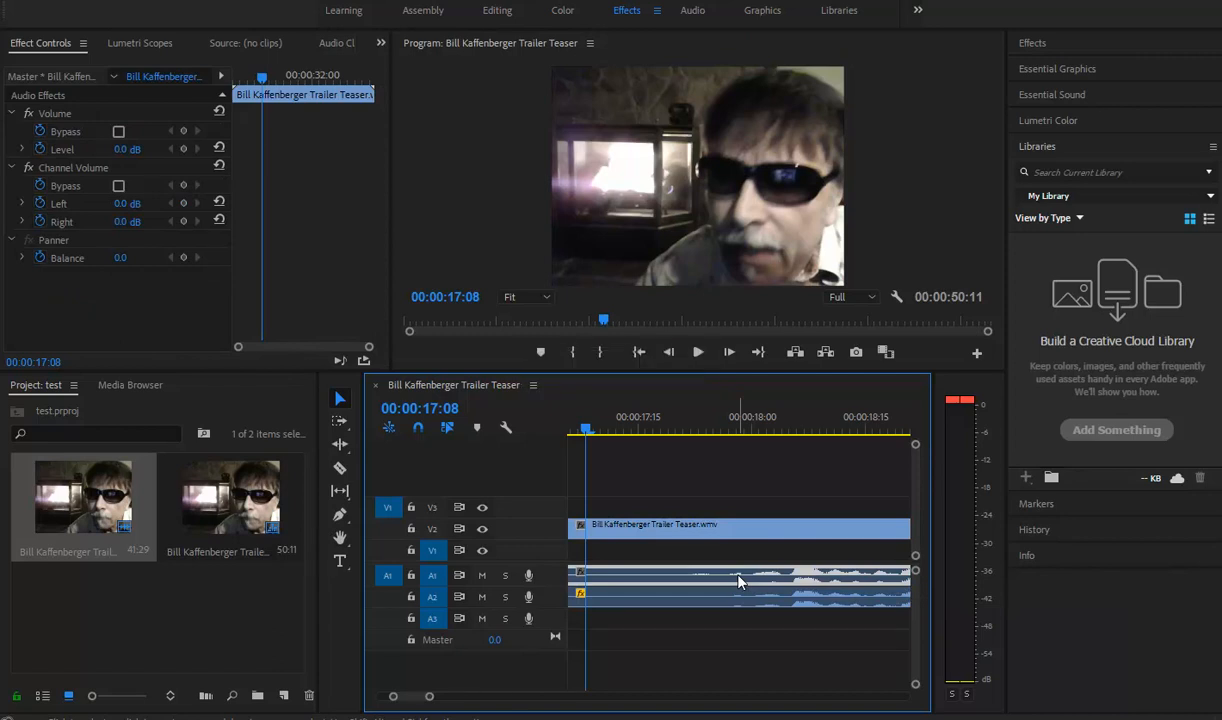
key("Delete")
Step: Link the synced A2 audio to the V2 video clip, and move the linked parts to A1 and V1
left_click(737, 604)
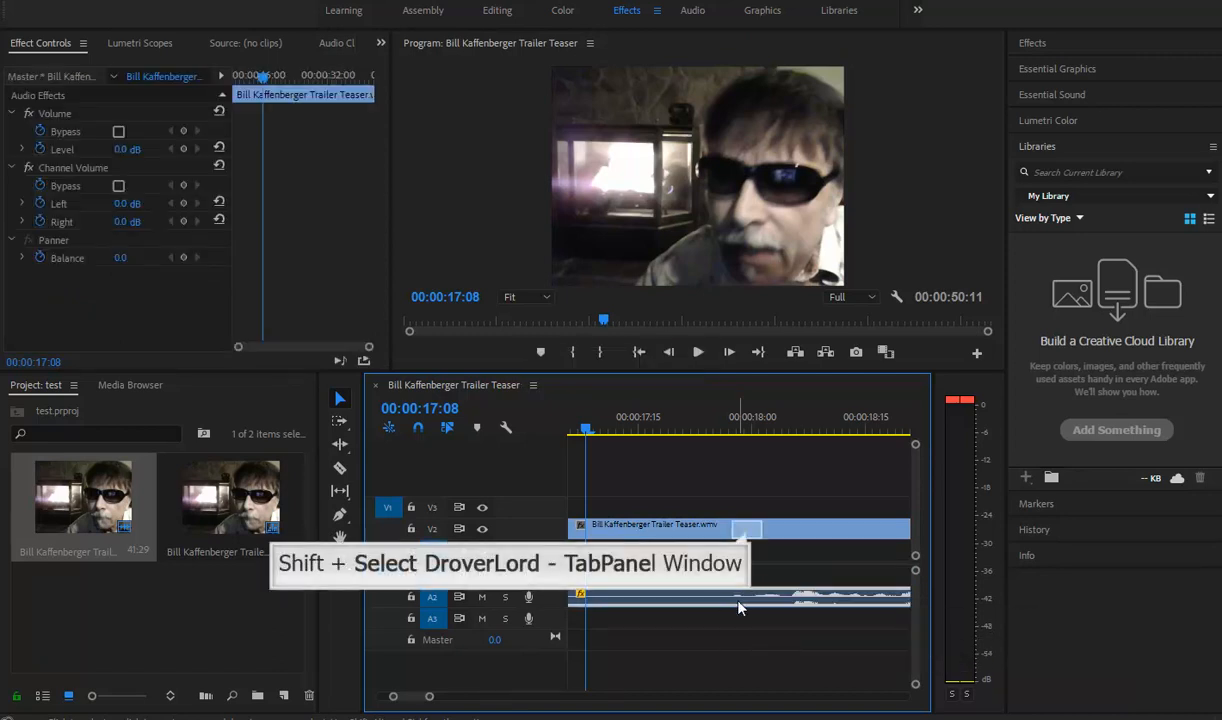
left_click(747, 529, "shift")
right_click(747, 532)
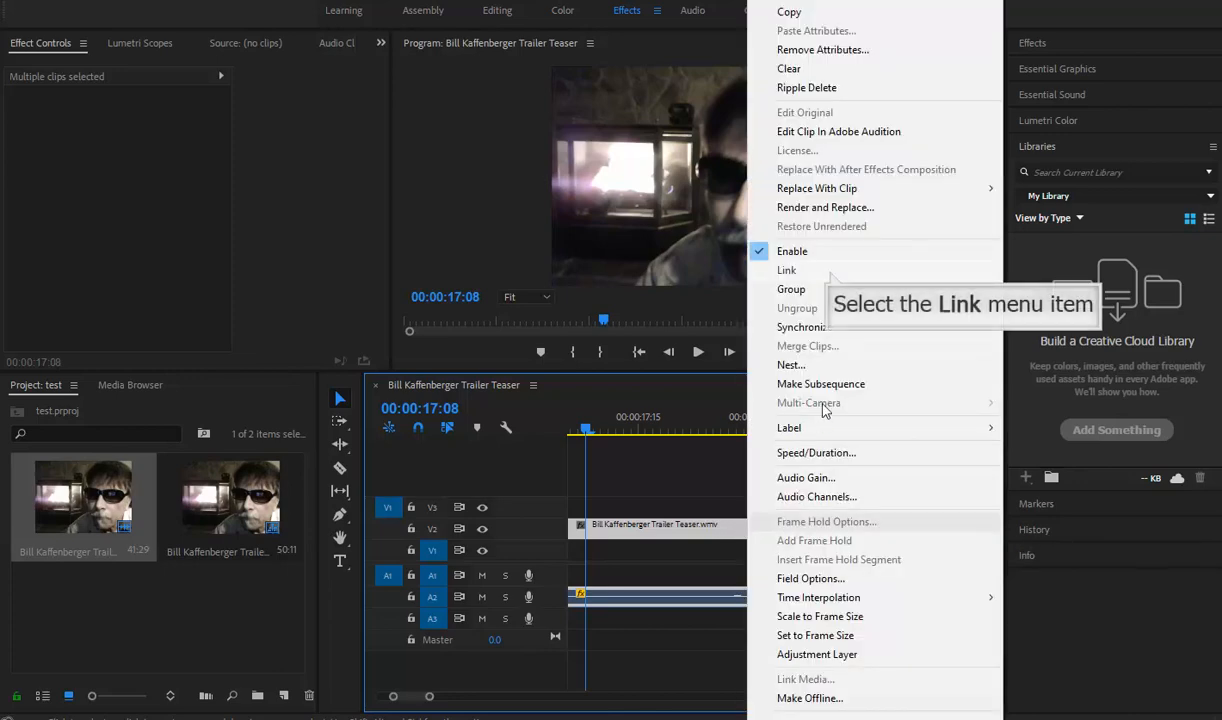
left_click(830, 272)
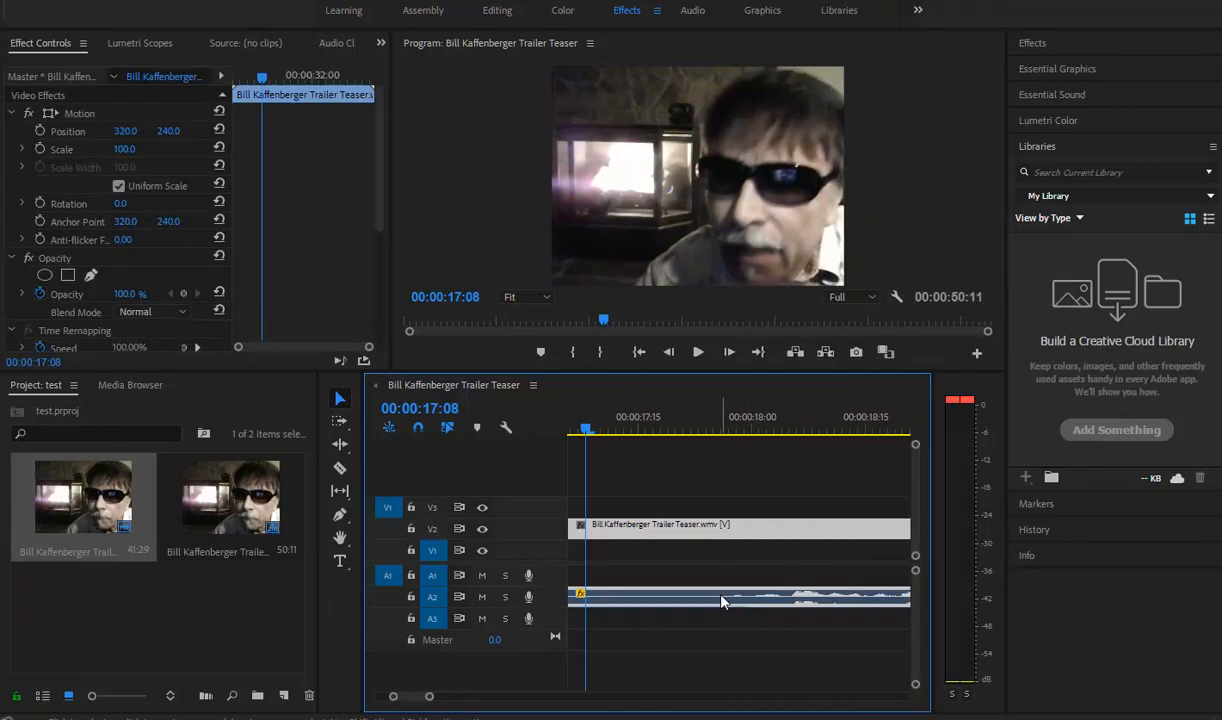
left_click_drag(719, 577, 720, 578)
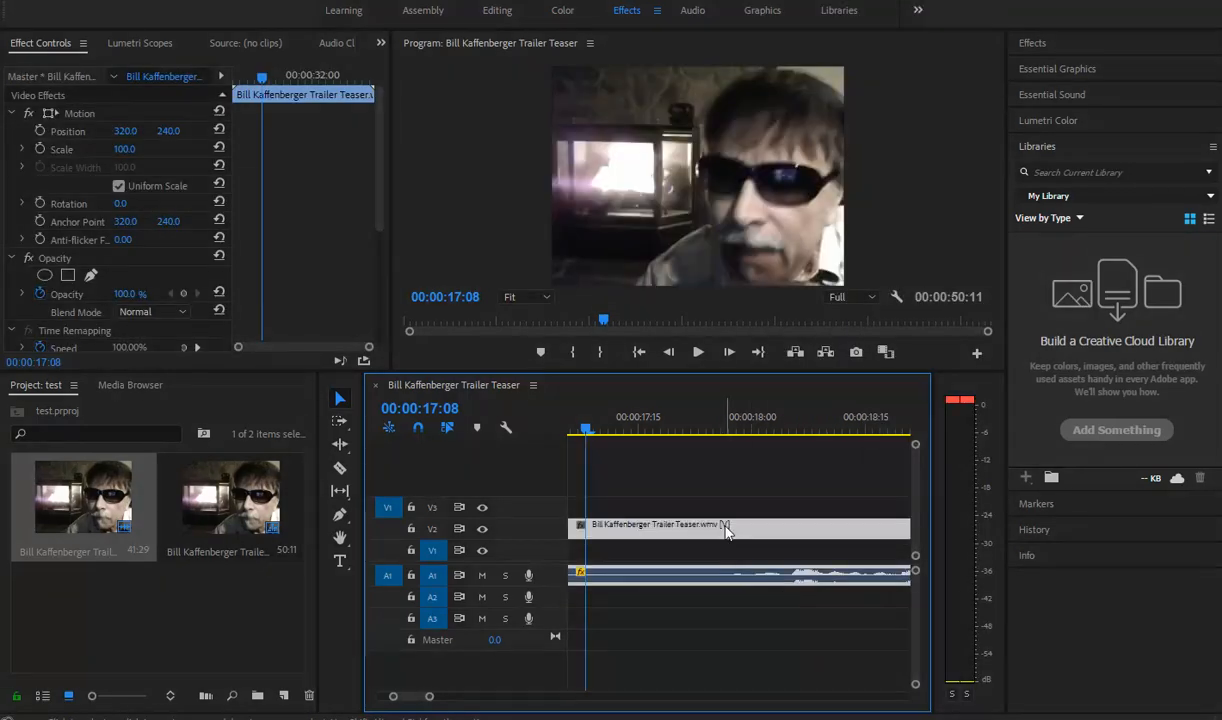
left_click_drag(726, 528, 720, 550)
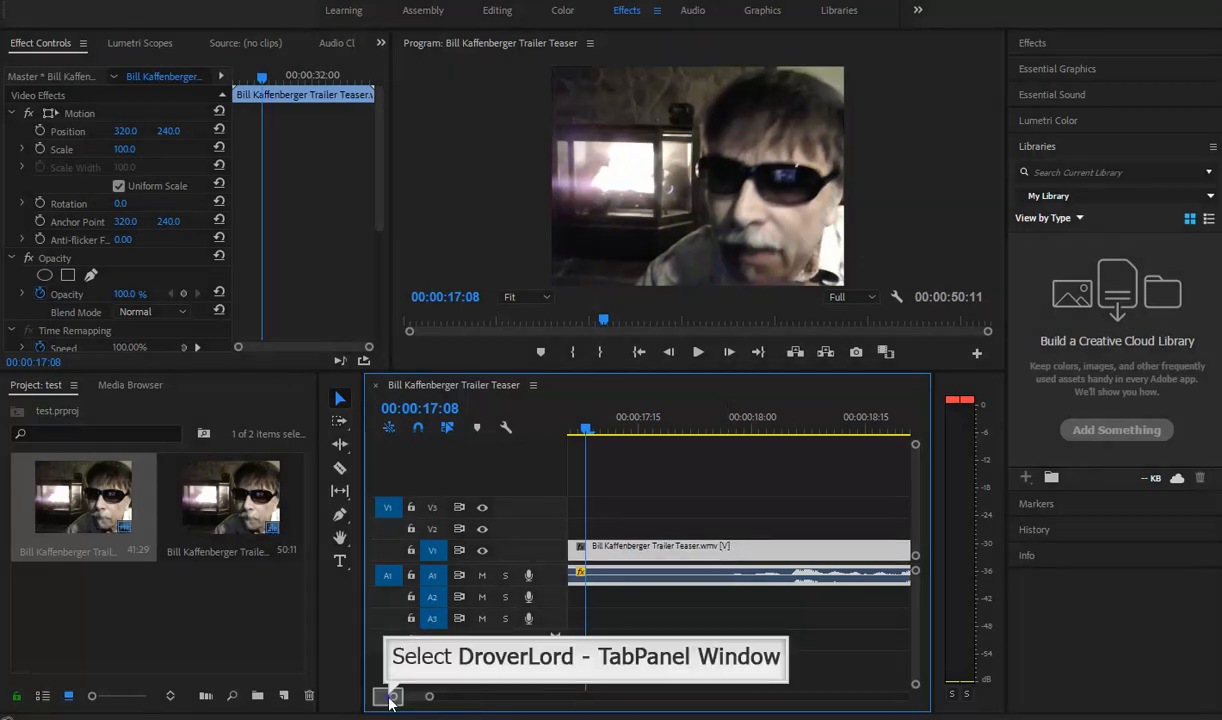
Step: Cut the V1 video clip with the Razor tool at the point where the A1 audio ends
left_click_drag(392, 697, 342, 692)
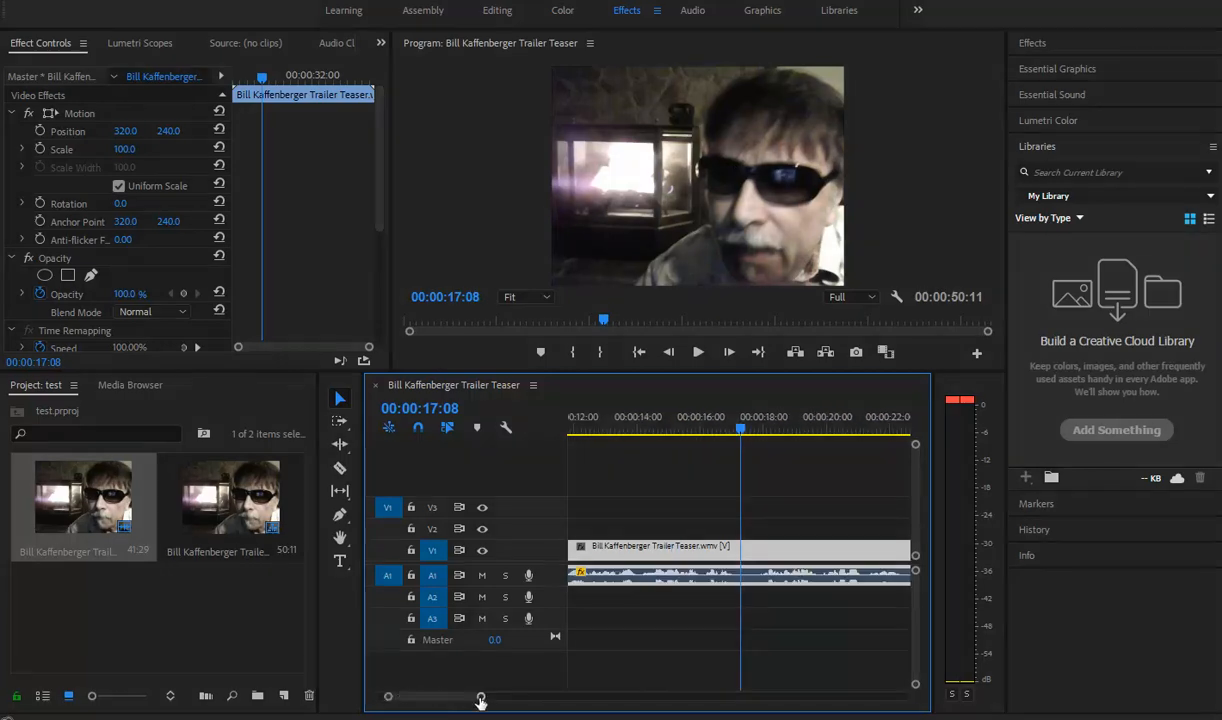
left_click_drag(480, 702, 554, 704)
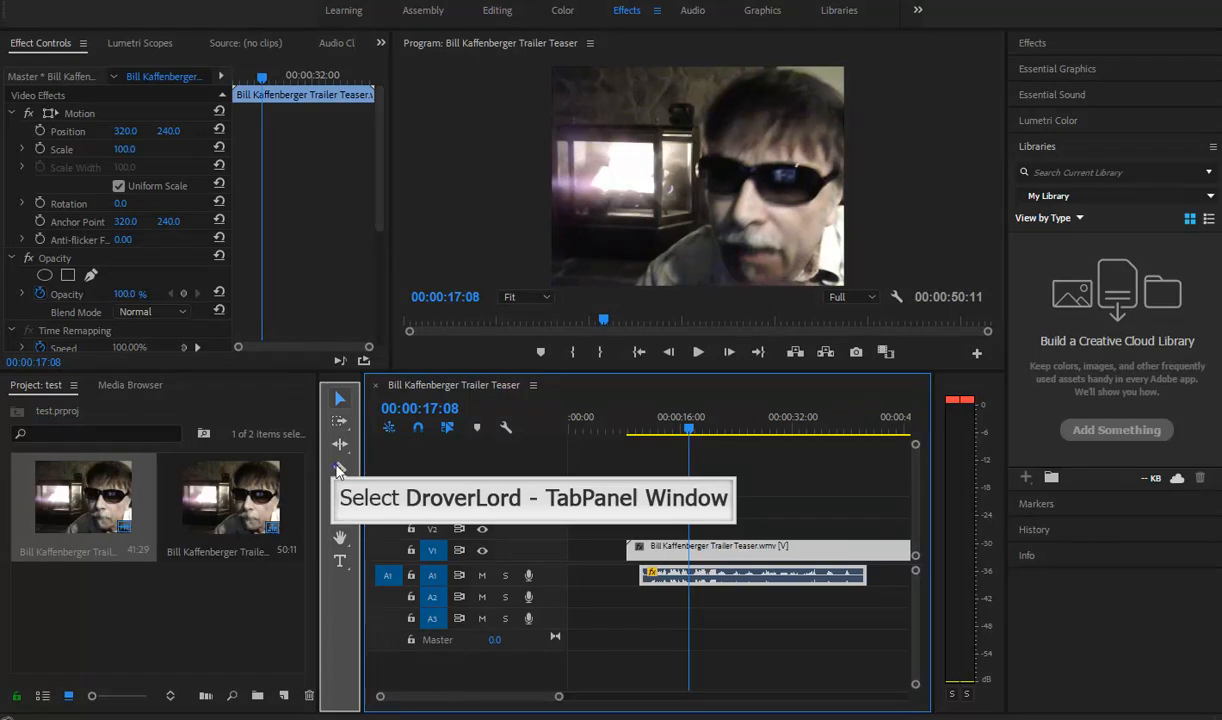
left_click(340, 468)
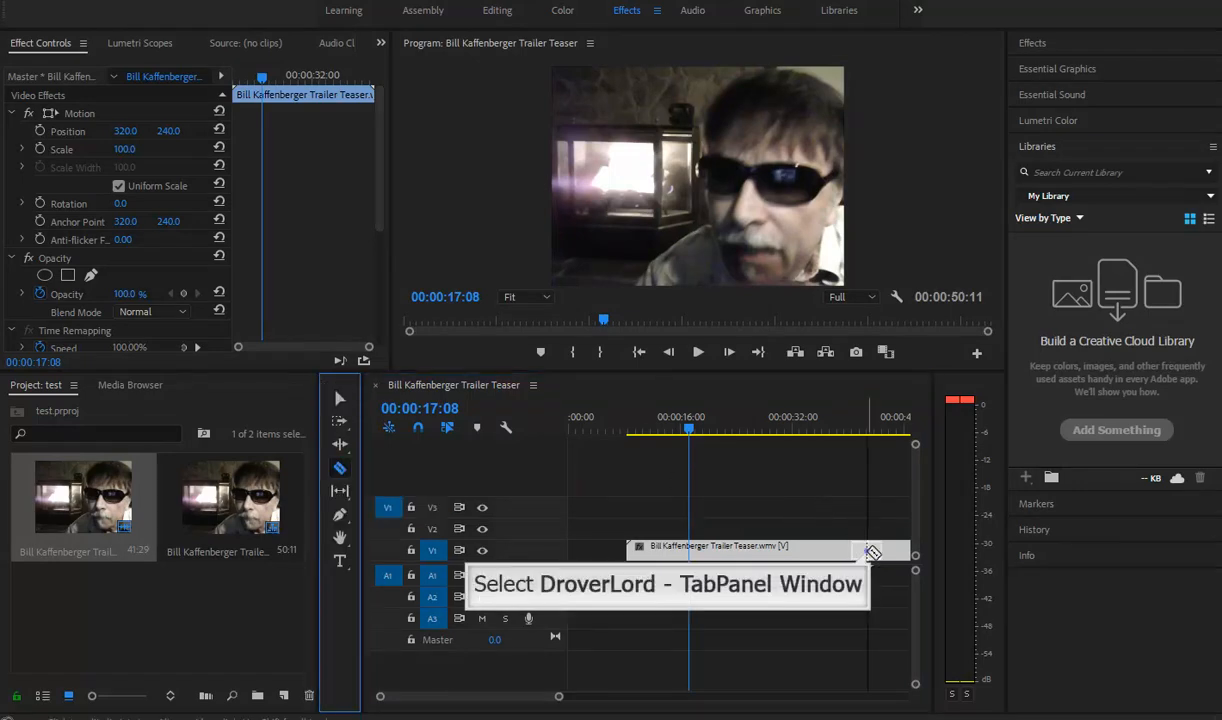
left_click(867, 545)
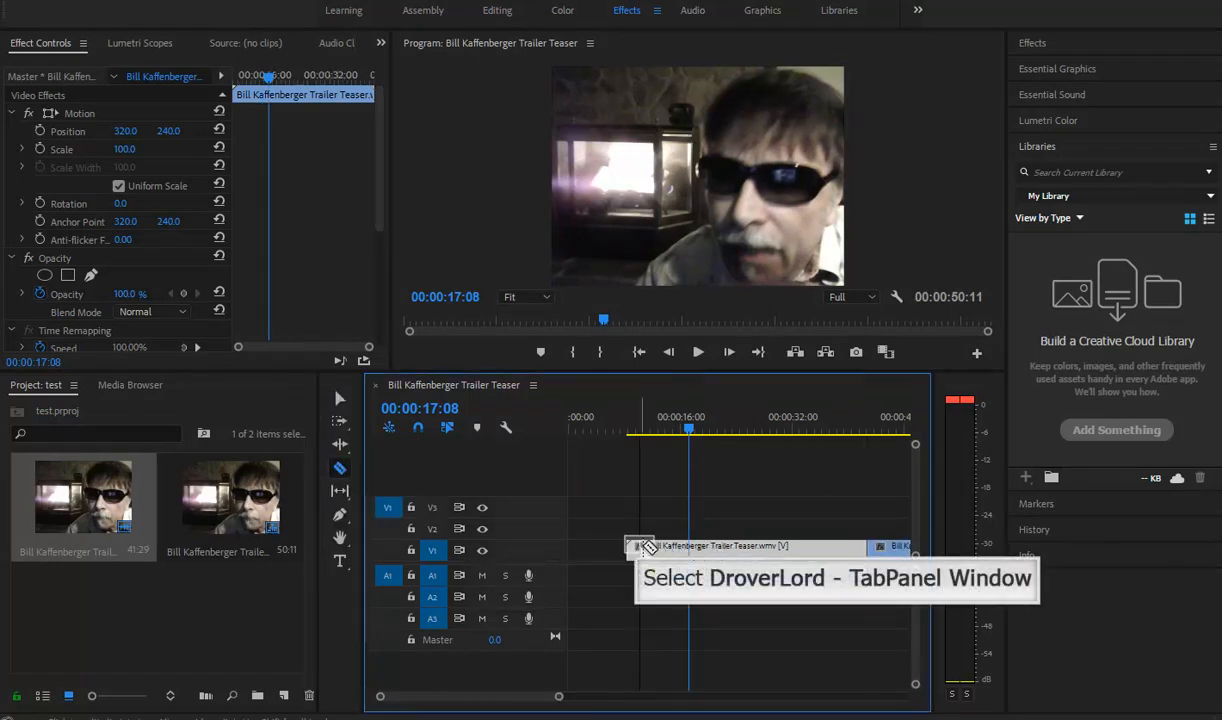
Step: Try to clear the short leading segment of the V1 video, and undo the deletion
right_click(630, 546)
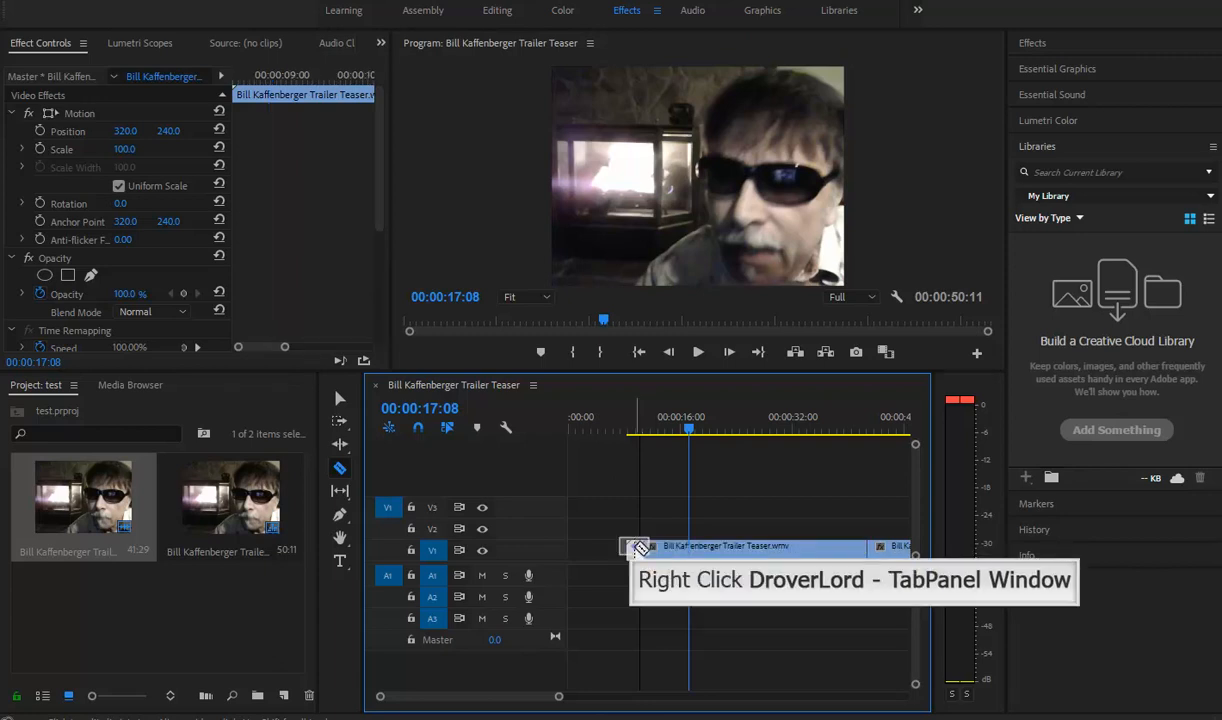
right_click(637, 547)
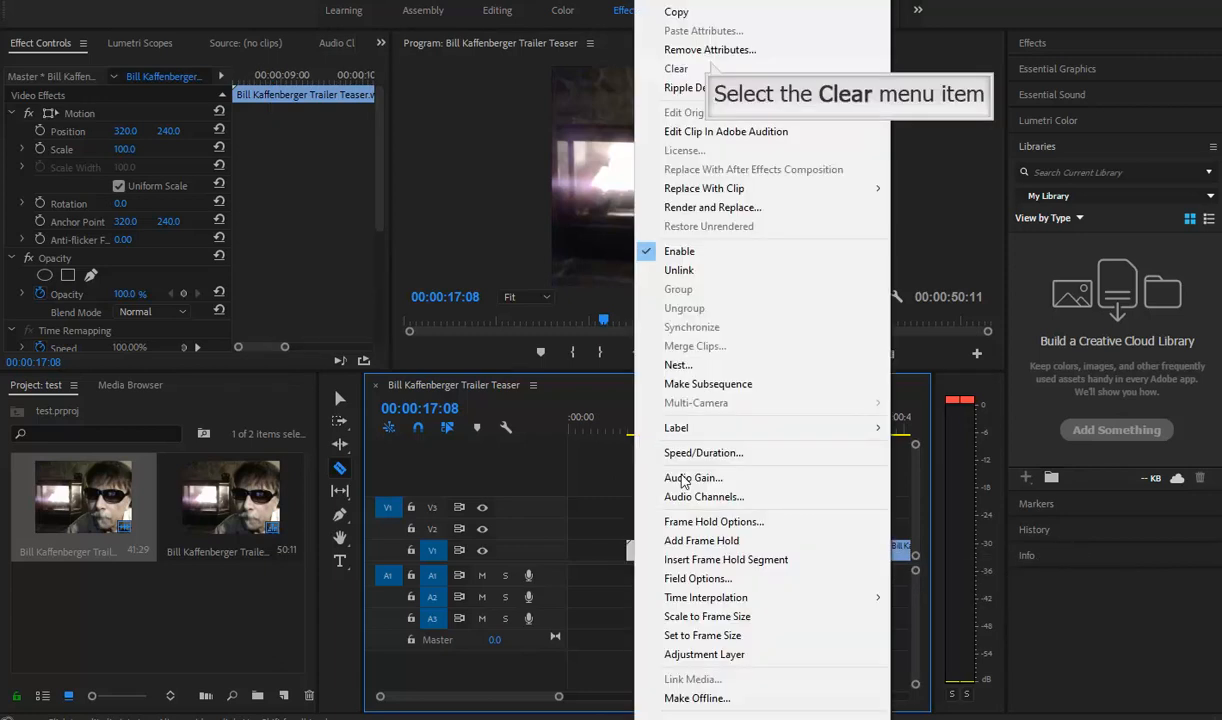
left_click(713, 68)
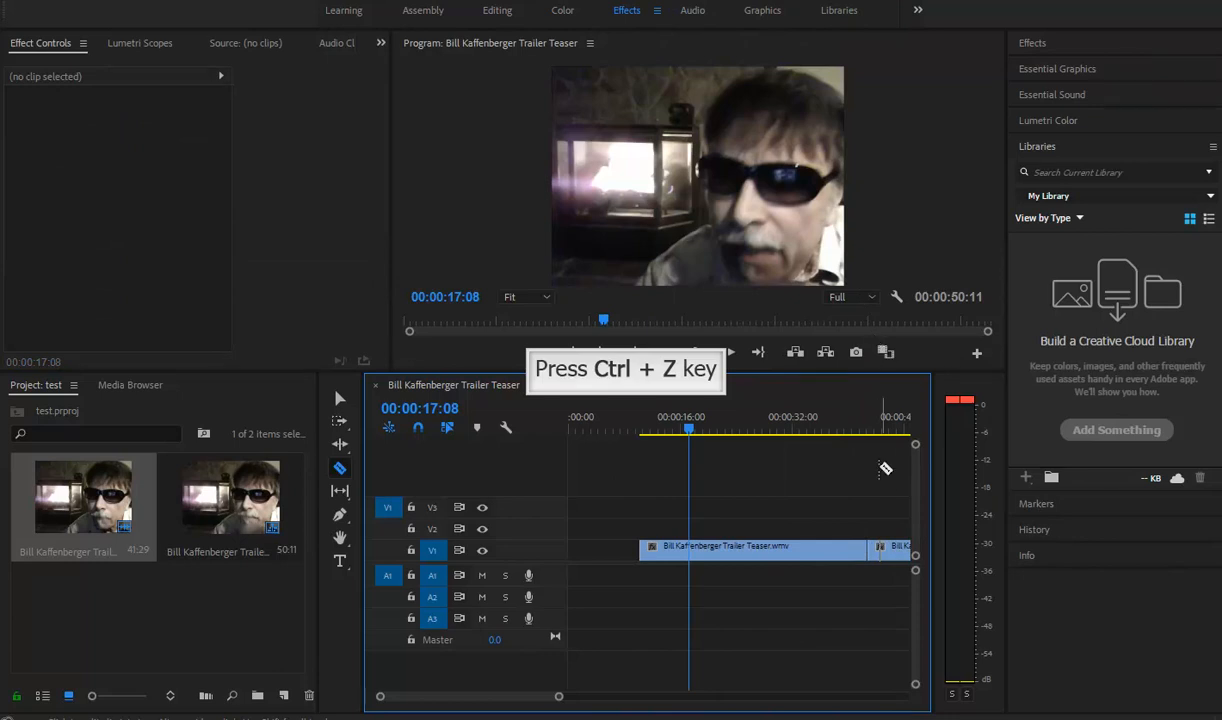
key("ctrl+z")
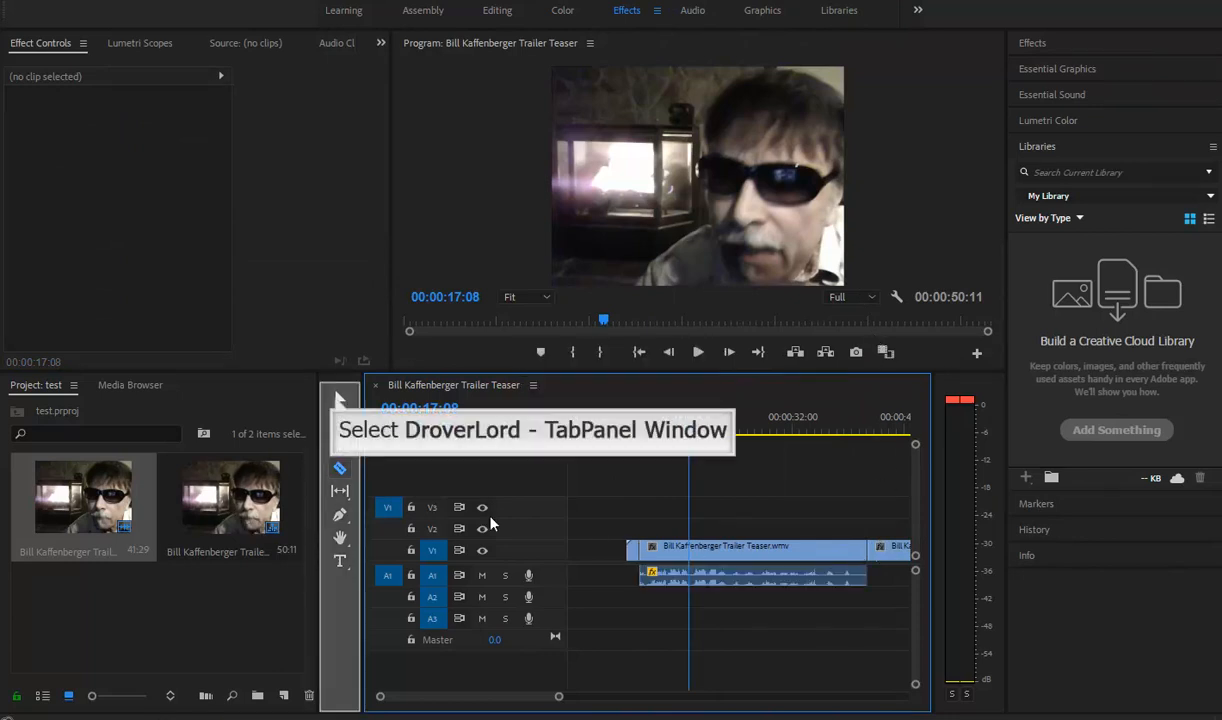
Step: Unlink the short leading V1 segment, and unlink the middle V1 video segment from the A1 audio
left_click(340, 400)
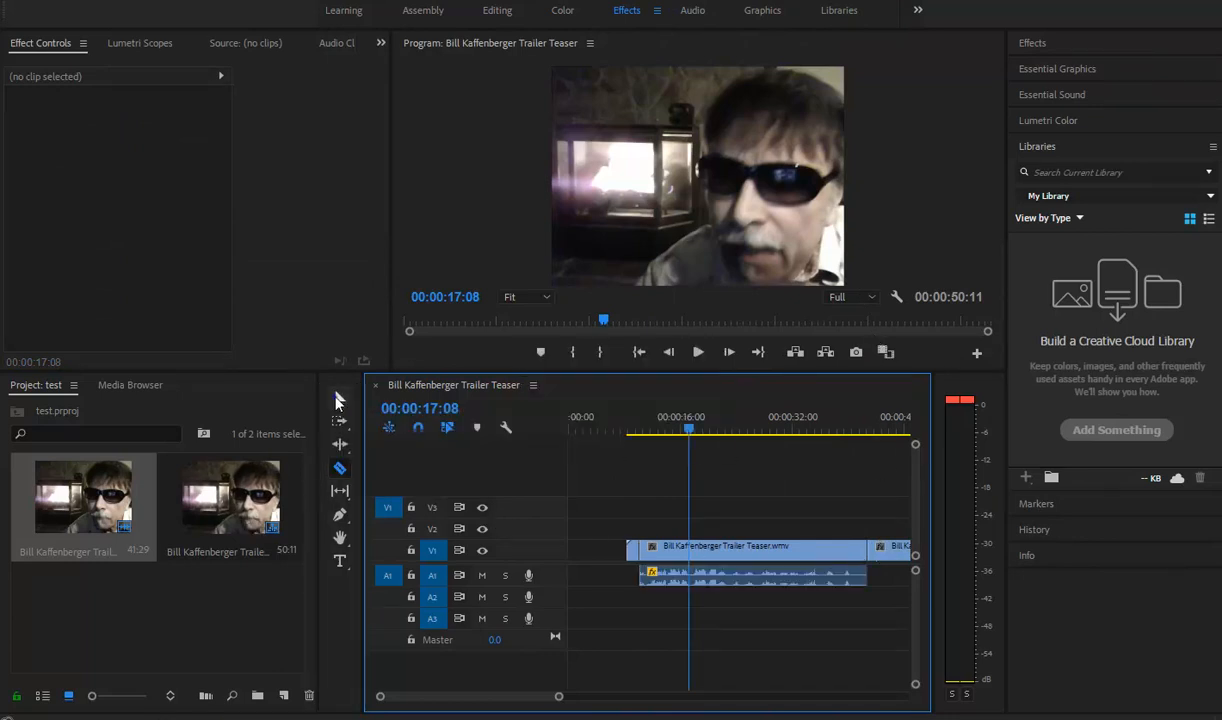
left_click(790, 574)
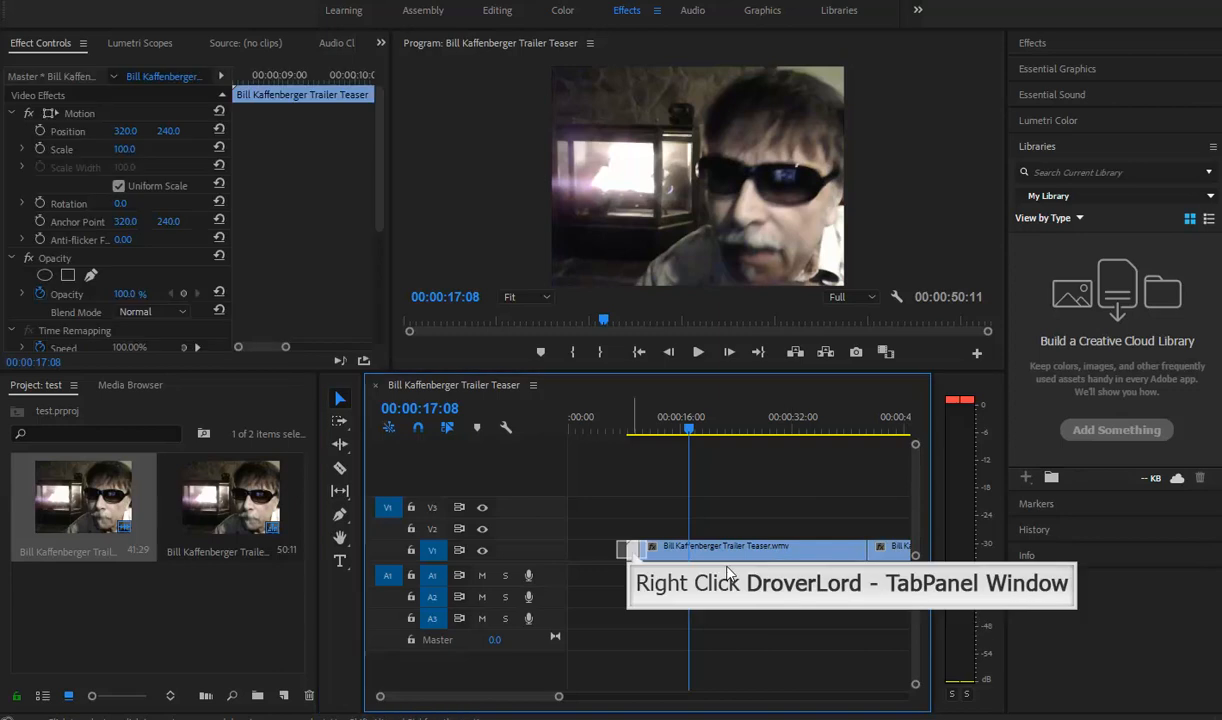
right_click(632, 556)
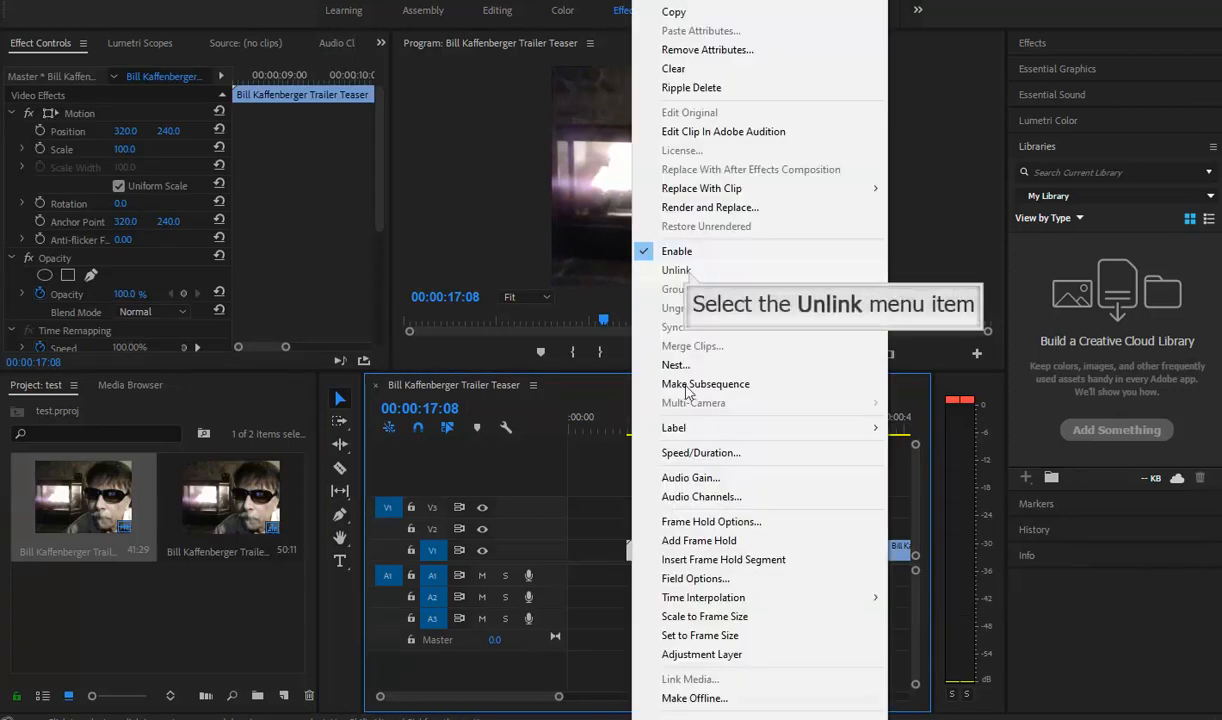
left_click(690, 274)
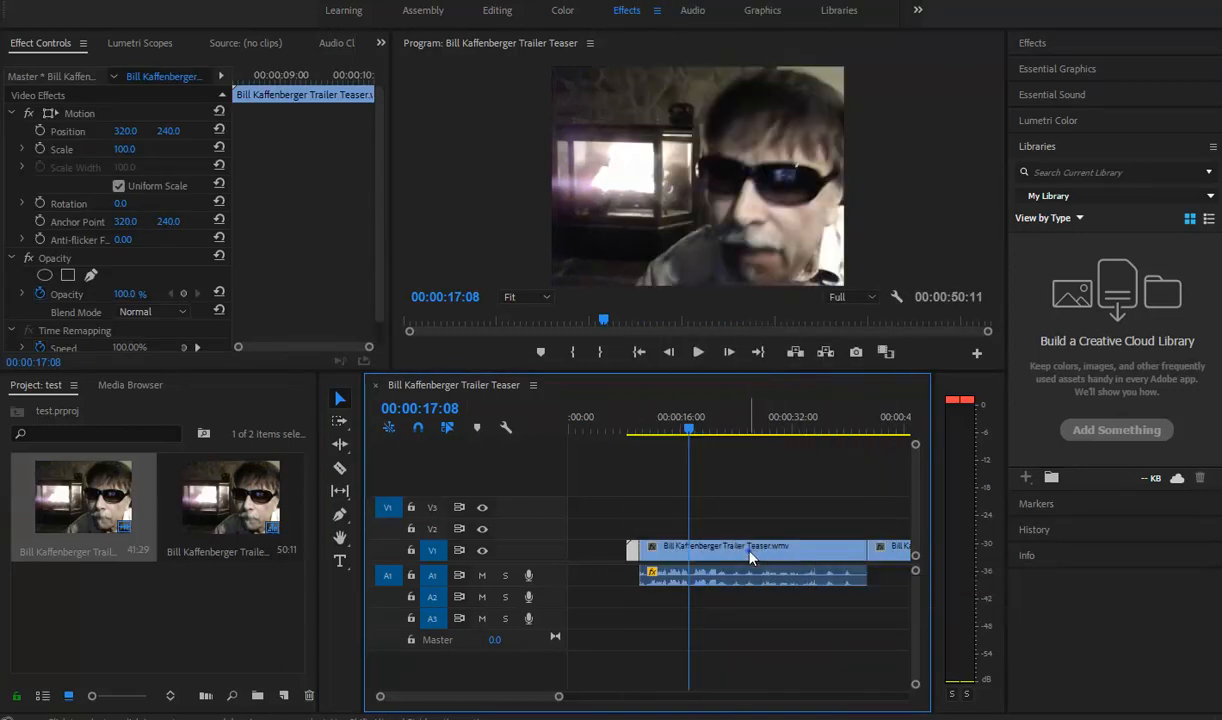
left_click(710, 543, "shift")
right_click(743, 580)
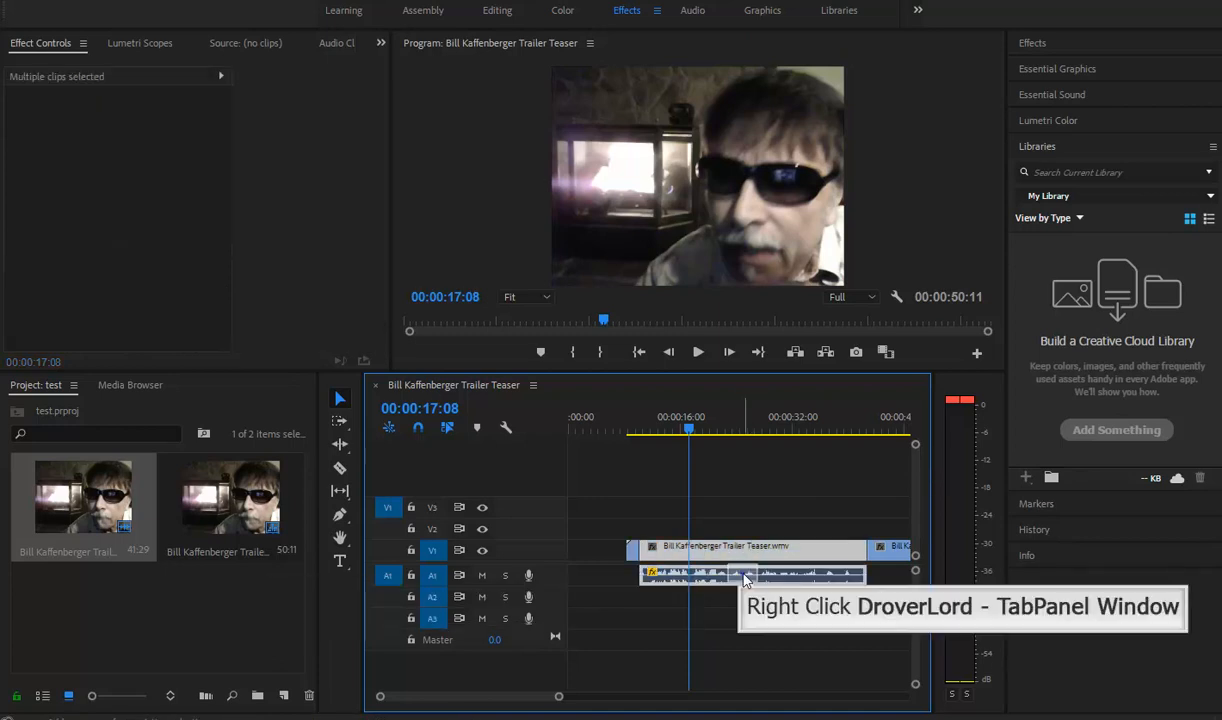
left_click(819, 272)
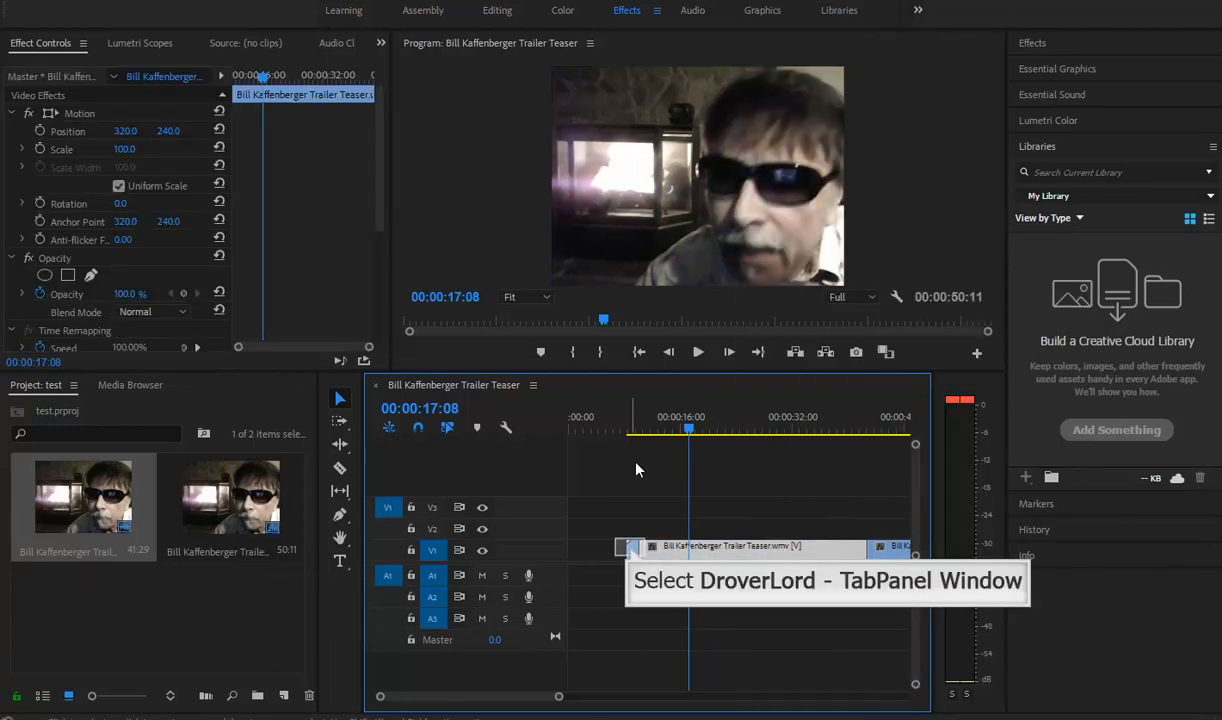
Step: Delete the leftover V1 video segments before and after the A1 audio clip
left_click(631, 548)
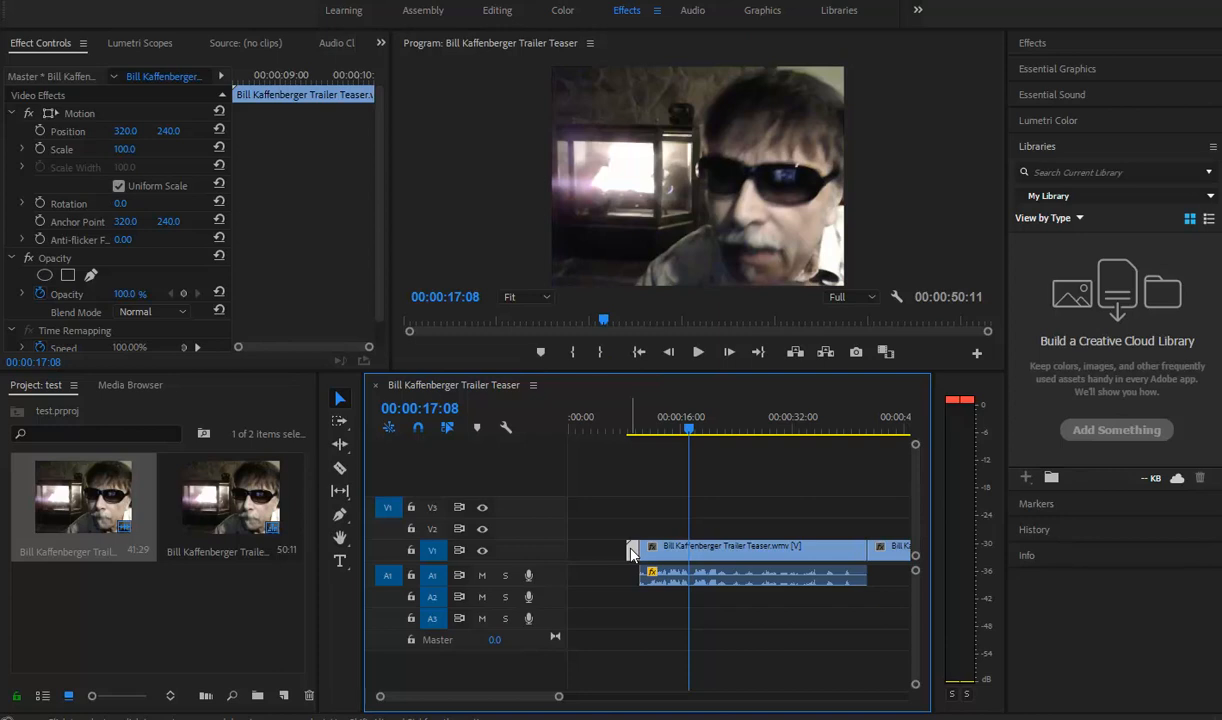
key("Delete")
left_click(878, 550)
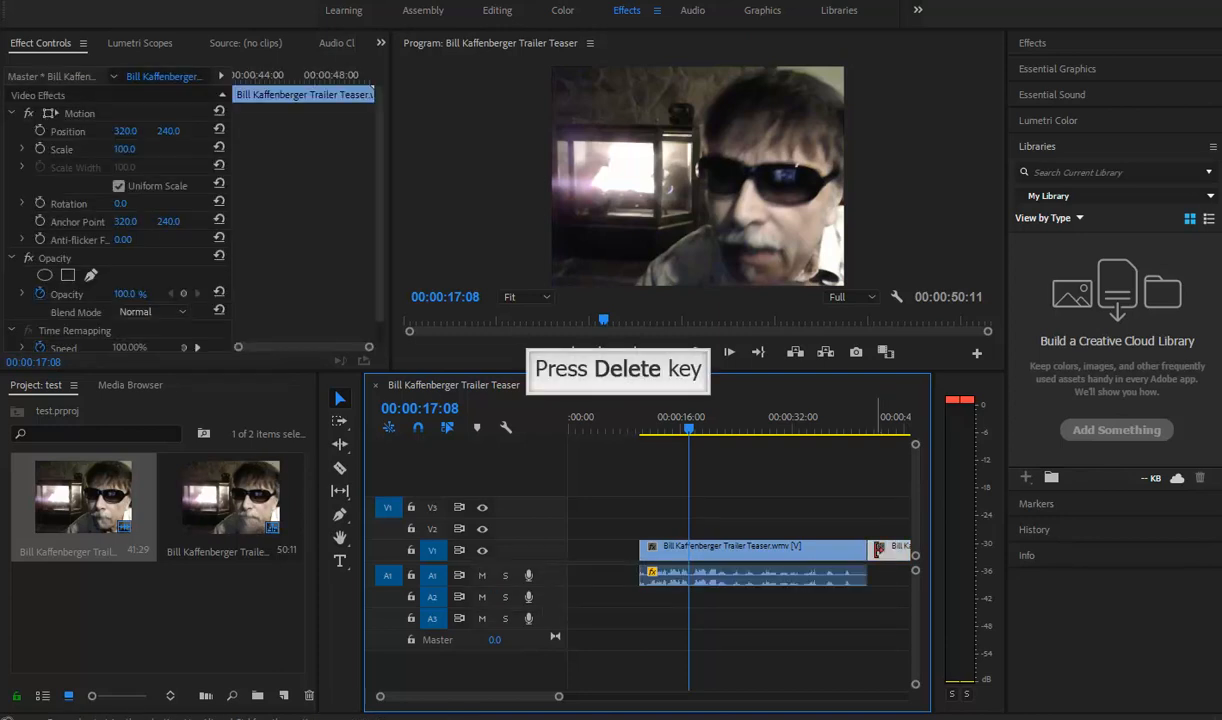
key("Delete")
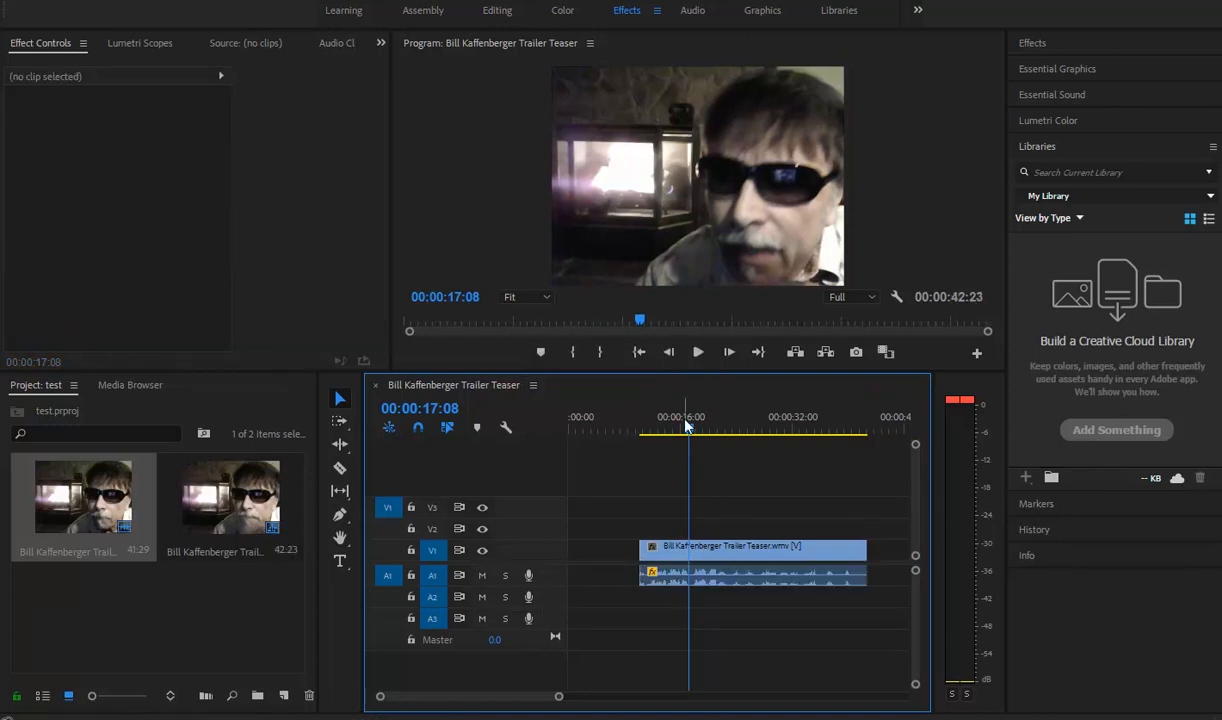
Step: Play the sequence from the start of the trimmed clip to check the audio against the video
left_click_drag(686, 425, 642, 425)
left_click(701, 352)
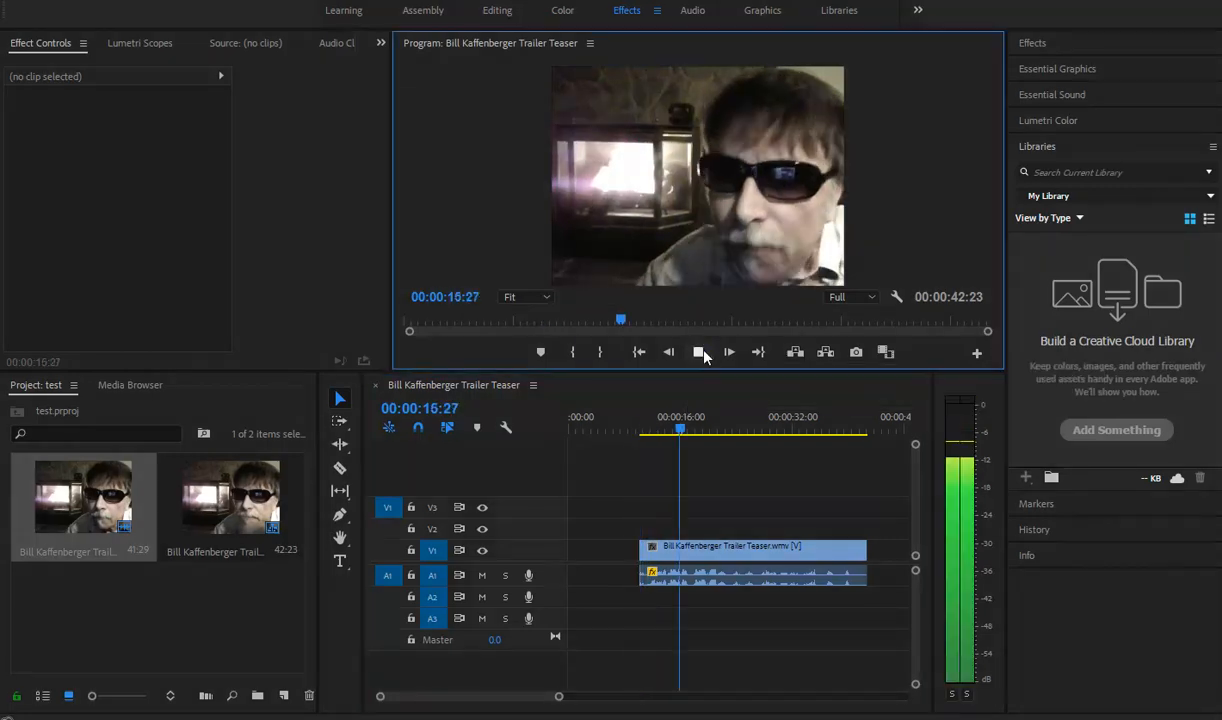
left_click(701, 352)
left_click(701, 352)
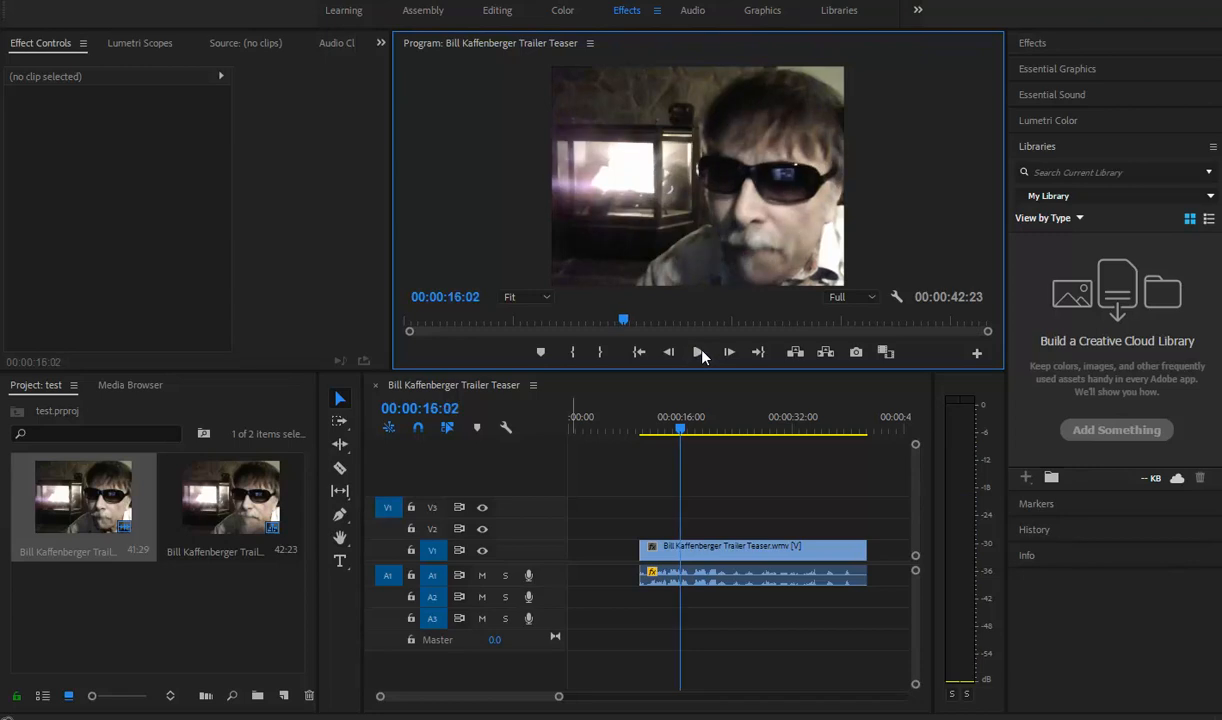